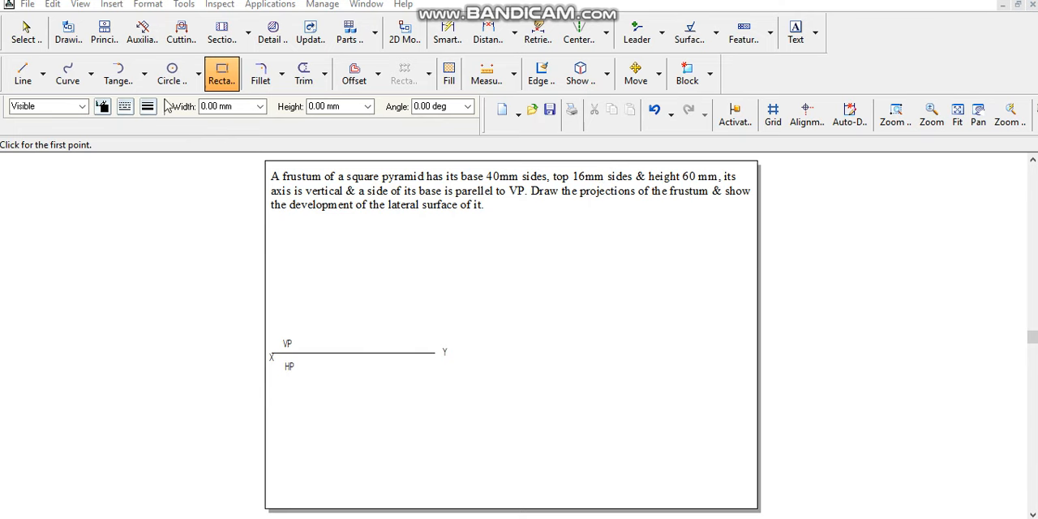
- Draw a 40 by 40 mm square below the XY line with a continuous 0.50 mm wide line
{"action": "left_click_drag", "start_coordinate": [235, 106], "coordinate": [120, 99]}
{"action": "left_click", "coordinate": [124, 106]}
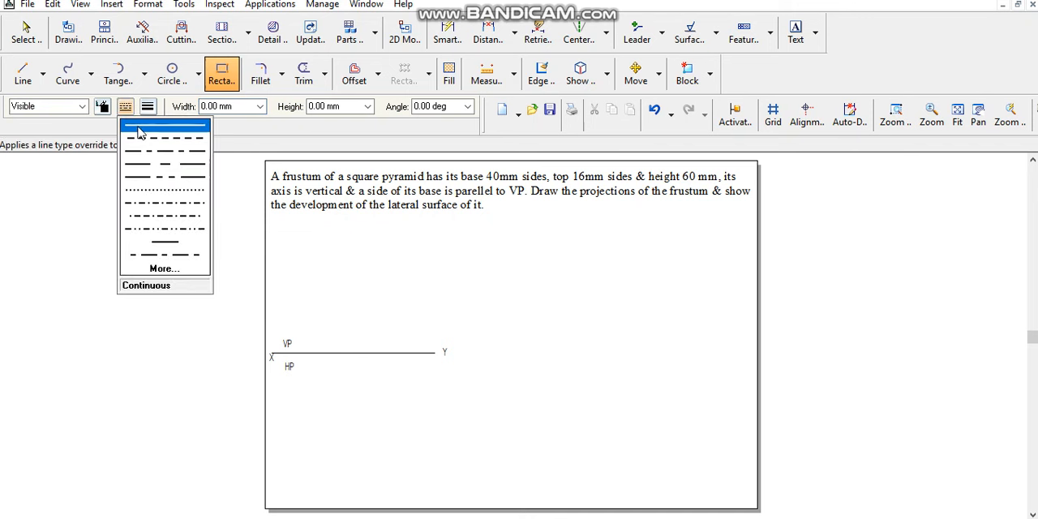
{"action": "left_click", "coordinate": [142, 128]}
{"action": "left_click", "coordinate": [148, 106]}
{"action": "left_click", "coordinate": [167, 164]}
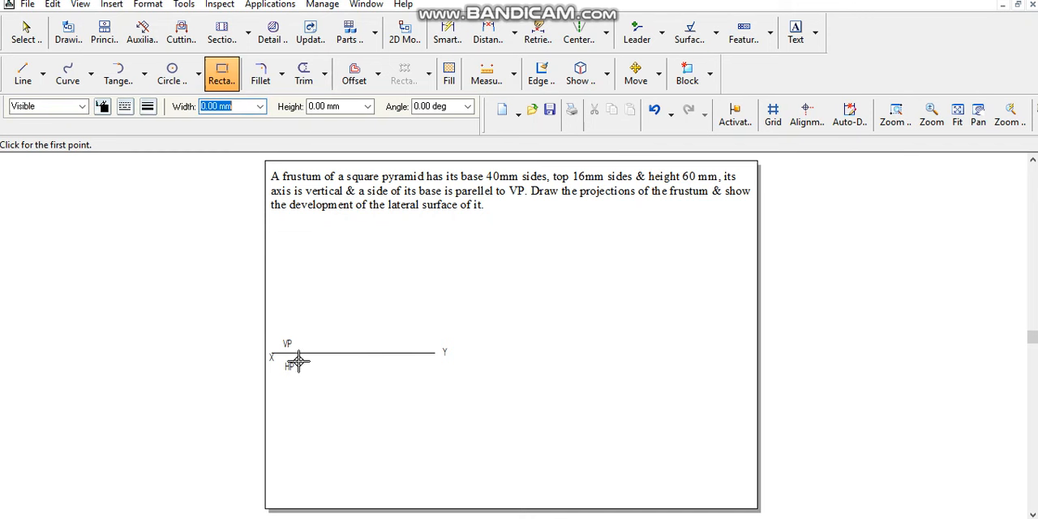
{"action": "type", "text": "40"}
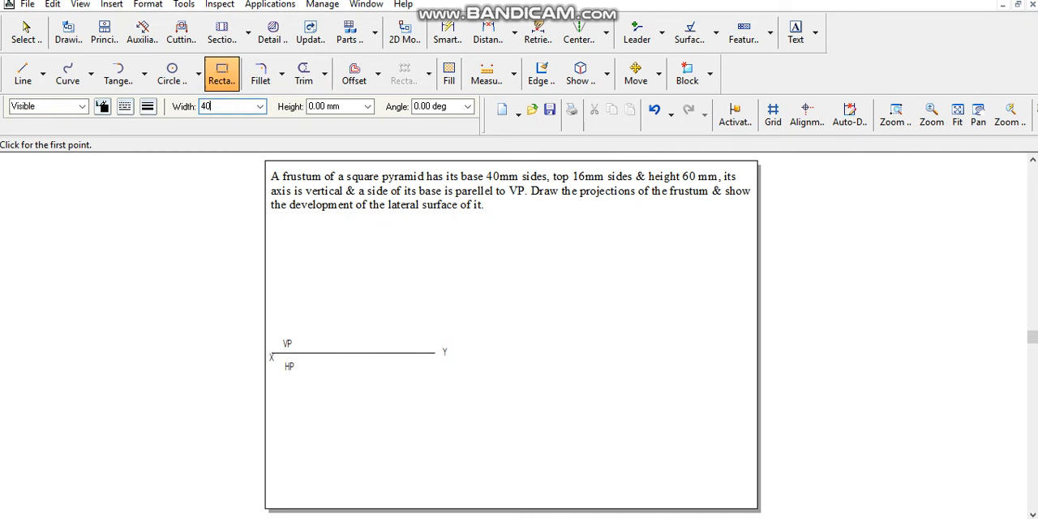
{"action": "key", "text": "Tab"}
{"action": "type", "text": "4"}
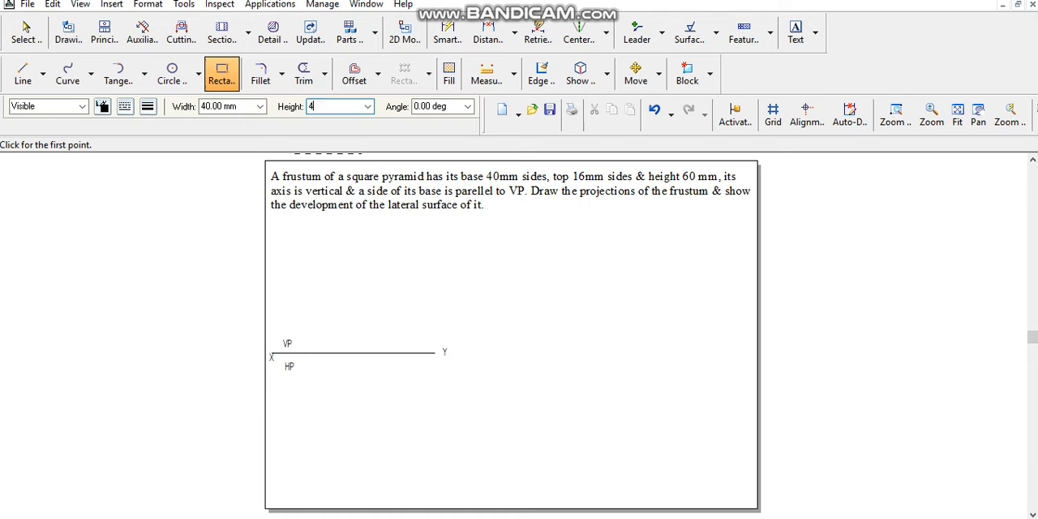
{"action": "type", "text": "0"}
{"action": "key", "text": "Tab"}
{"action": "key", "text": "Tab"}
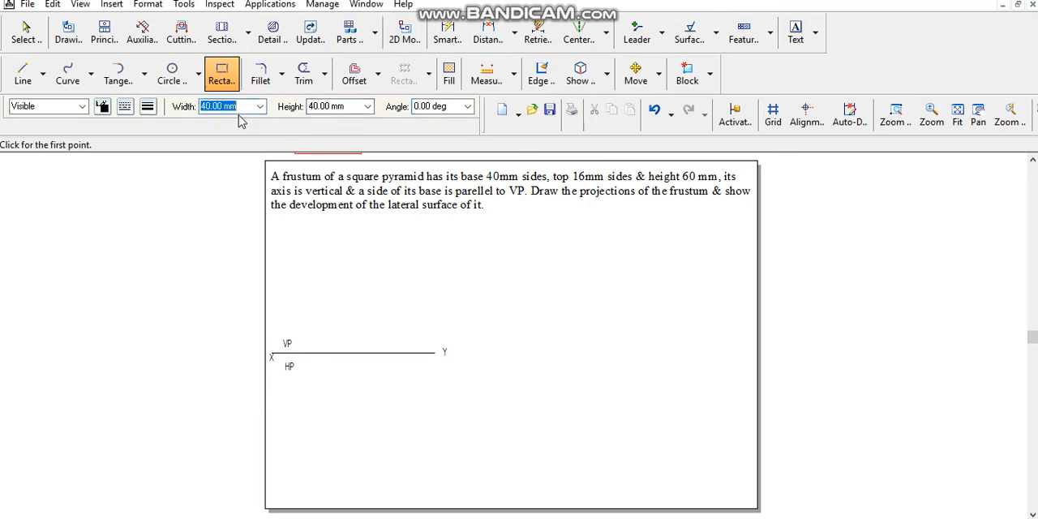
{"action": "left_click", "coordinate": [318, 436]}
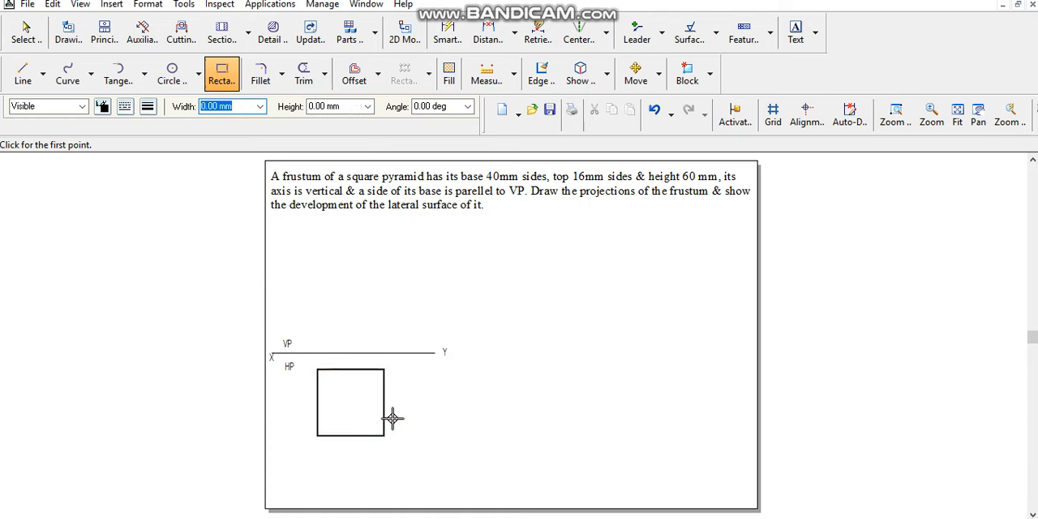
- Draw both diagonals of the square with a 0.13 mm wide line
{"action": "left_click", "coordinate": [153, 109]}
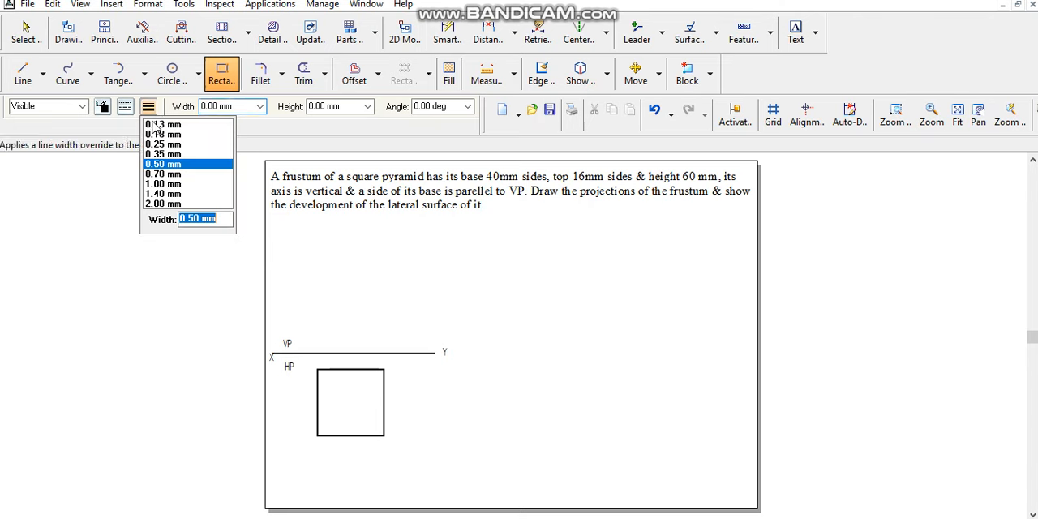
{"action": "left_click", "coordinate": [153, 125]}
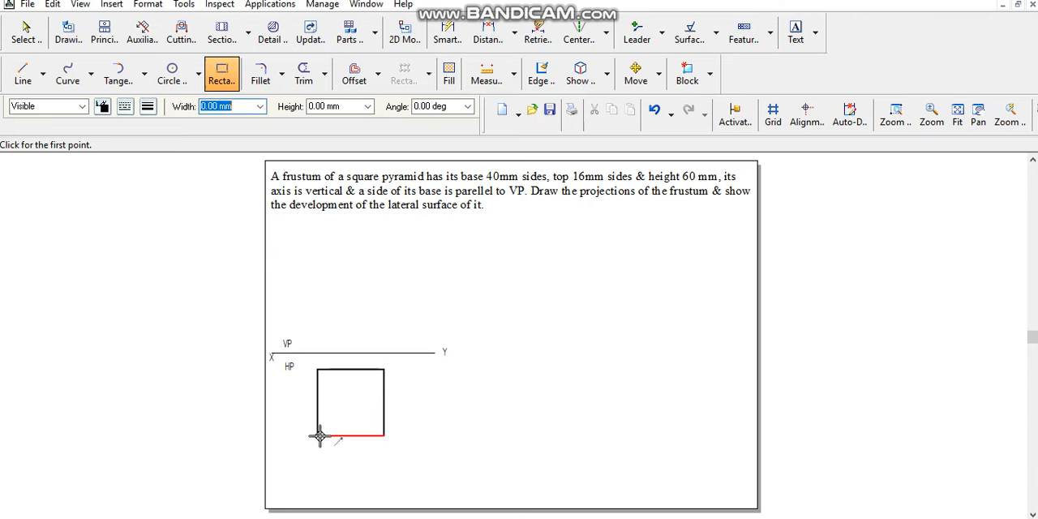
{"action": "left_click", "coordinate": [349, 405]}
{"action": "left_click", "coordinate": [23, 73]}
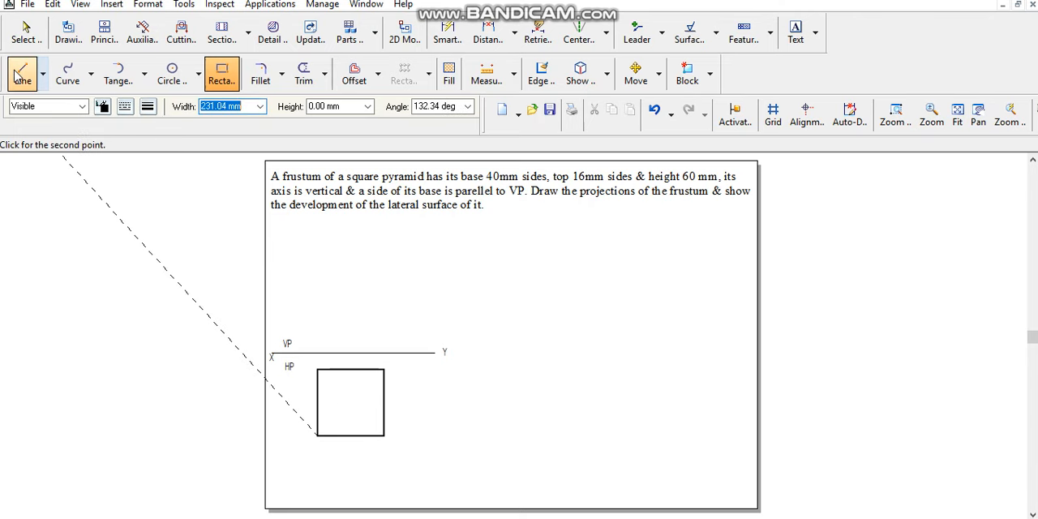
{"action": "left_click", "coordinate": [318, 435]}
{"action": "left_click", "coordinate": [385, 370]}
{"action": "left_click", "coordinate": [318, 370]}
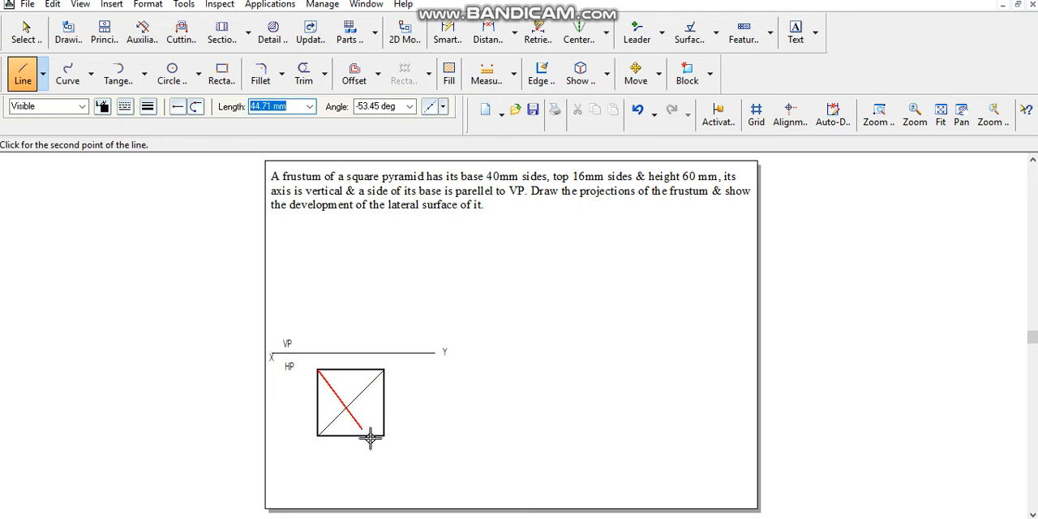
{"action": "left_click", "coordinate": [384, 436]}
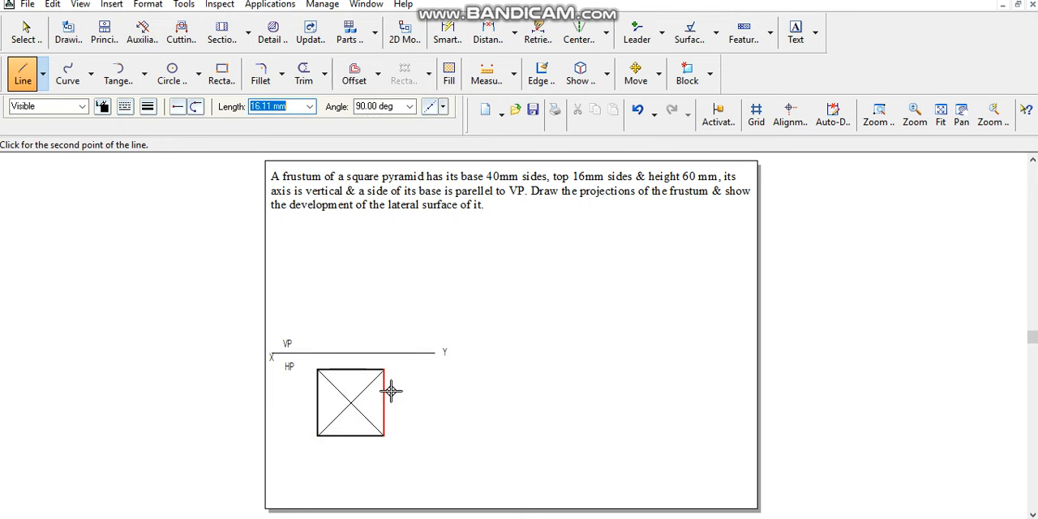
- Draw vertical projectors from the square's two upper corners and its centre up to the XY line
{"action": "left_click", "coordinate": [318, 370]}
{"action": "left_click", "coordinate": [315, 353]}
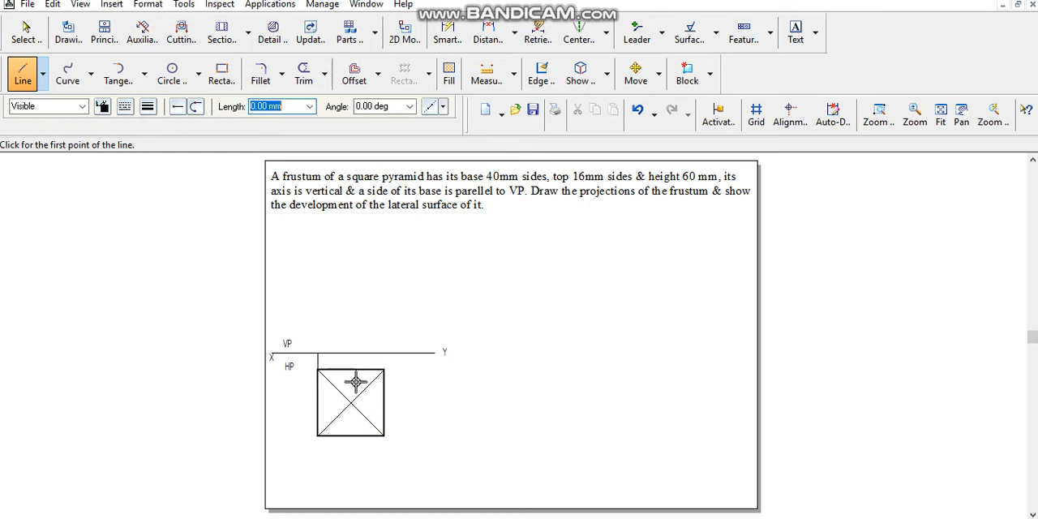
{"action": "left_click", "coordinate": [384, 370]}
{"action": "left_click", "coordinate": [384, 353]}
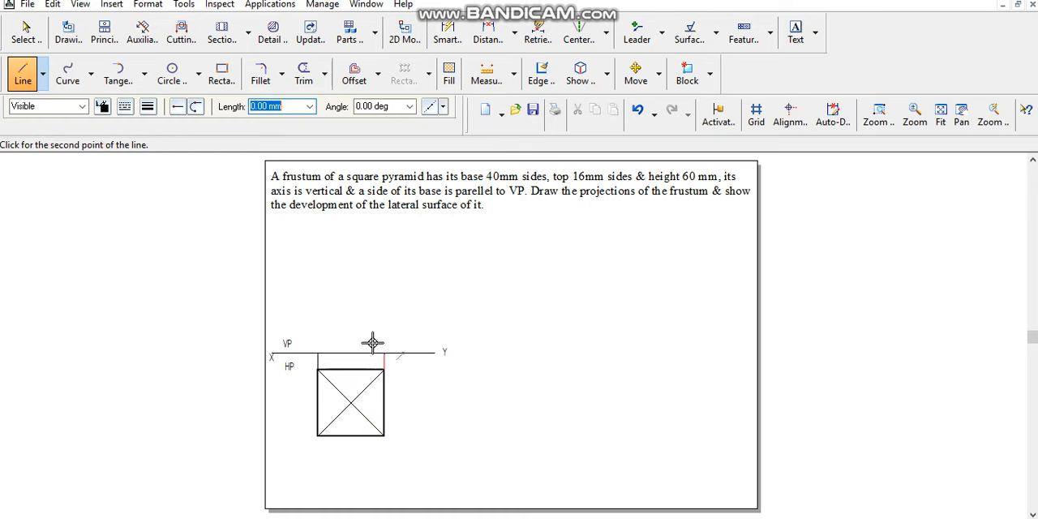
{"action": "key", "text": "Escape"}
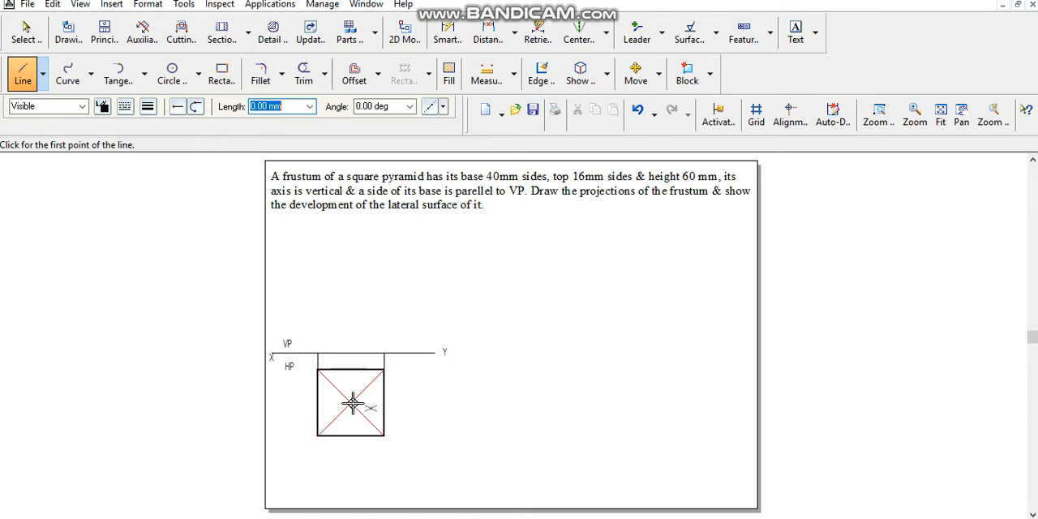
{"action": "left_click", "coordinate": [350, 401]}
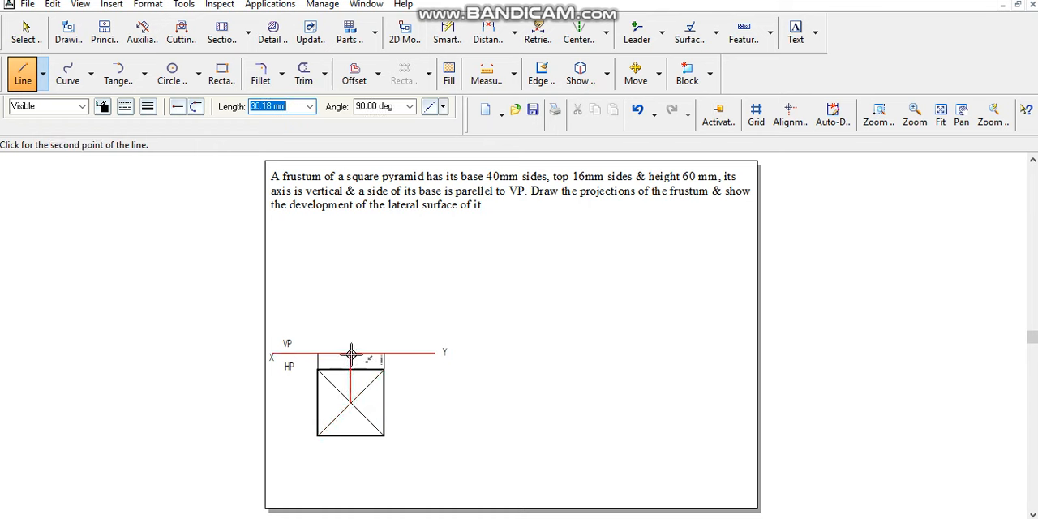
{"action": "left_click", "coordinate": [350, 353]}
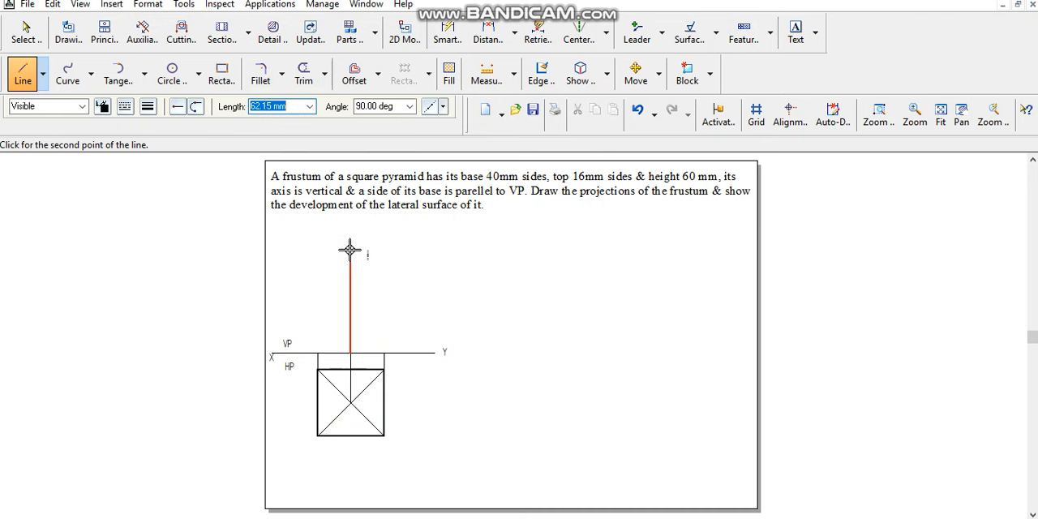
- Draw the frustum's axis as a 60 mm dash-dot line at 90° upward from the centre projector on the XY line
{"action": "left_click", "coordinate": [126, 108]}
{"action": "left_click", "coordinate": [142, 136]}
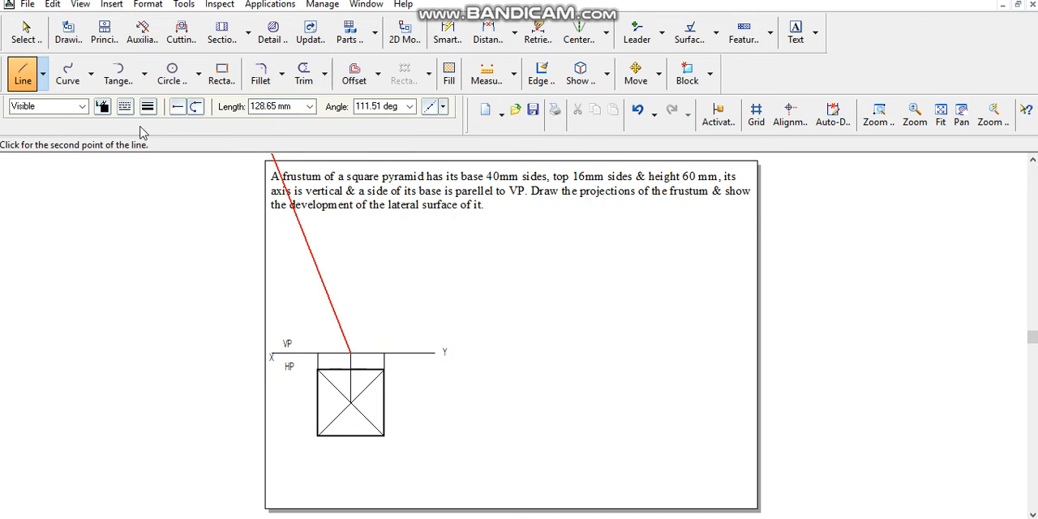
{"action": "left_click", "coordinate": [147, 108]}
{"action": "left_click", "coordinate": [161, 134]}
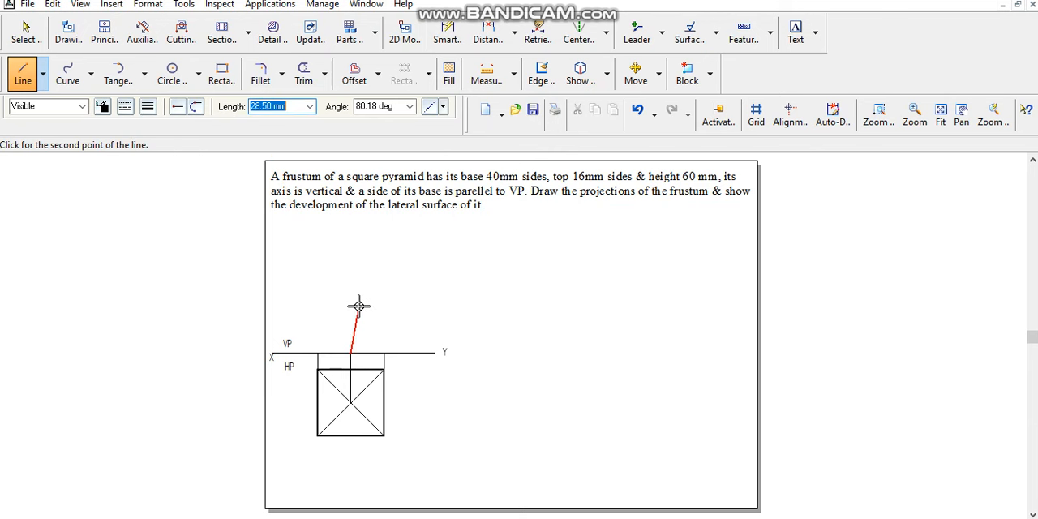
{"action": "type", "text": "60"}
{"action": "key", "text": "Tab"}
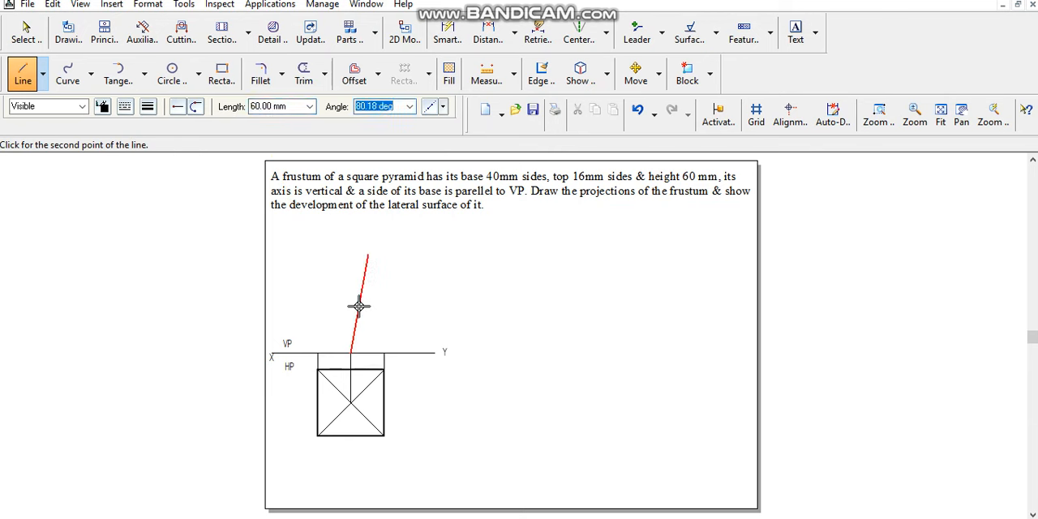
{"action": "type", "text": "90"}
{"action": "key", "text": "Tab"}
{"action": "left_click", "coordinate": [422, 258]}
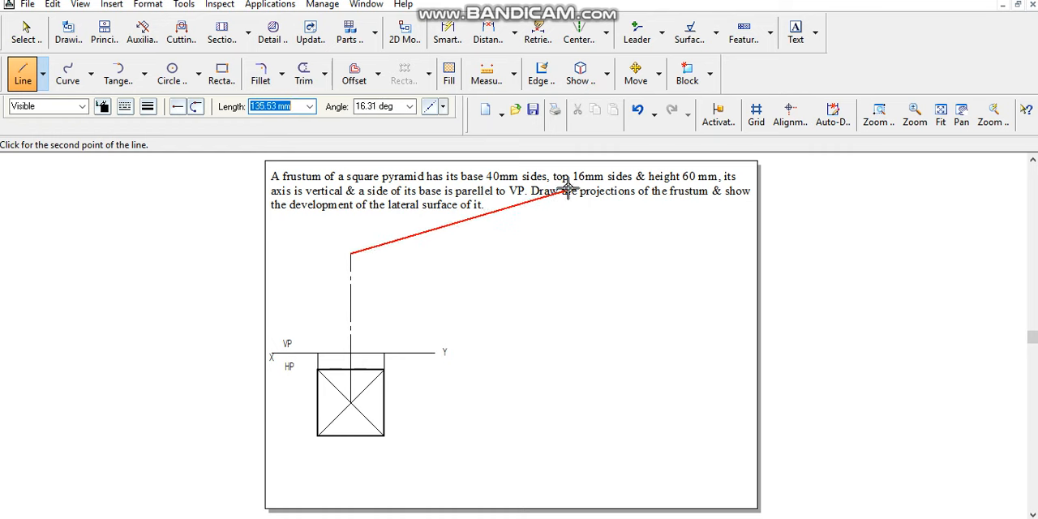
- Draw an 8 mm continuous 0.13 mm wide line at 0° from the top of the axis for the right half of the top edge
{"action": "left_click", "coordinate": [127, 106]}
{"action": "left_click", "coordinate": [138, 127]}
{"action": "left_click", "coordinate": [146, 111]}
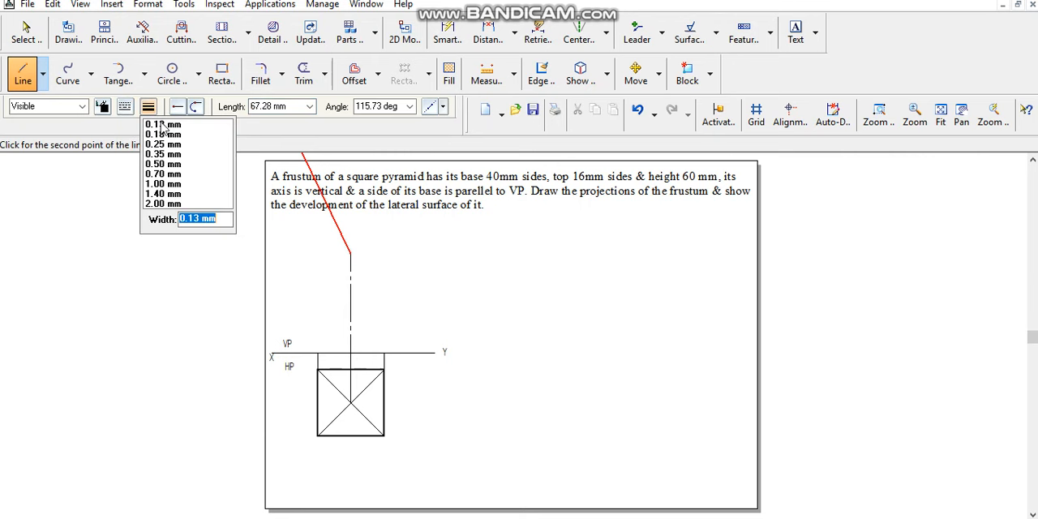
{"action": "left_click", "coordinate": [162, 125]}
{"action": "type", "text": "8"}
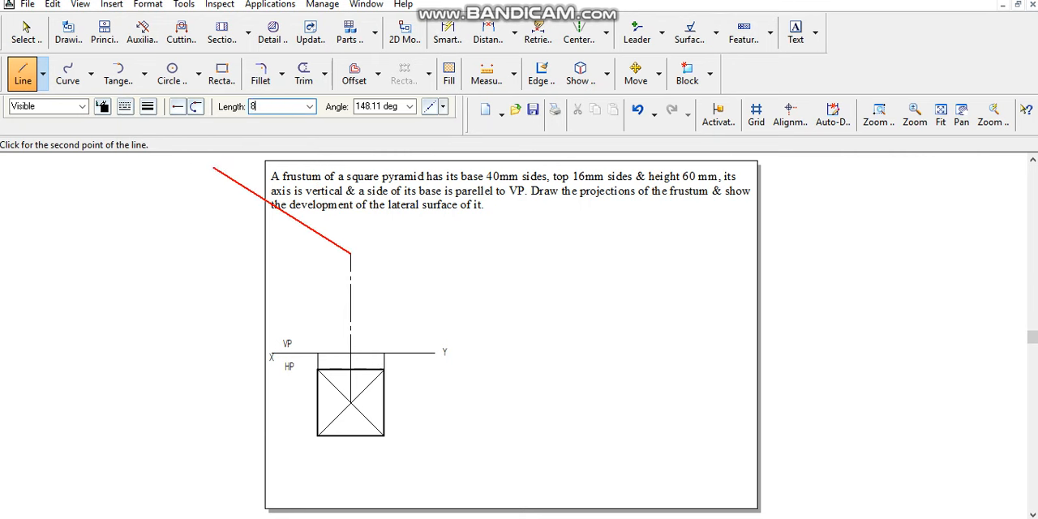
{"action": "key", "text": "Tab"}
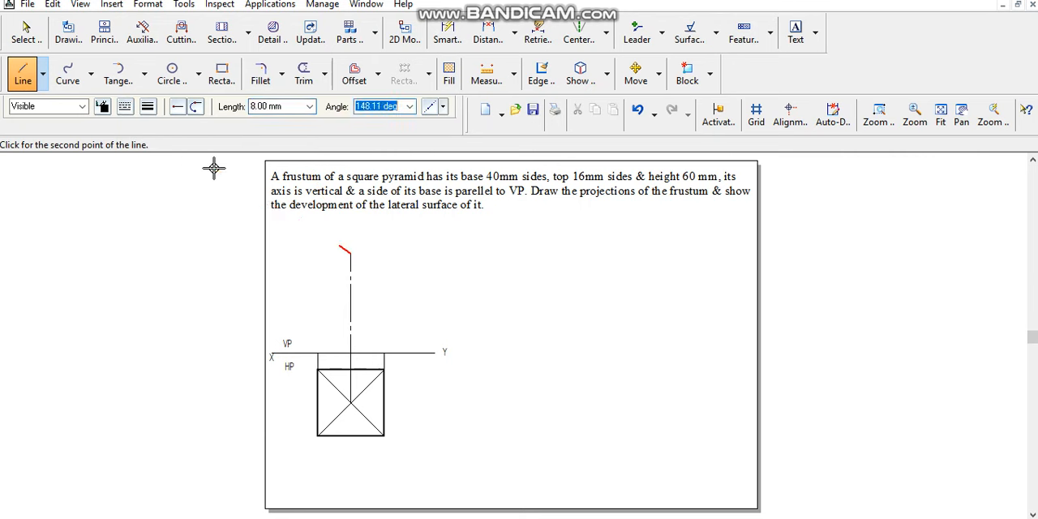
{"action": "type", "text": "-180"}
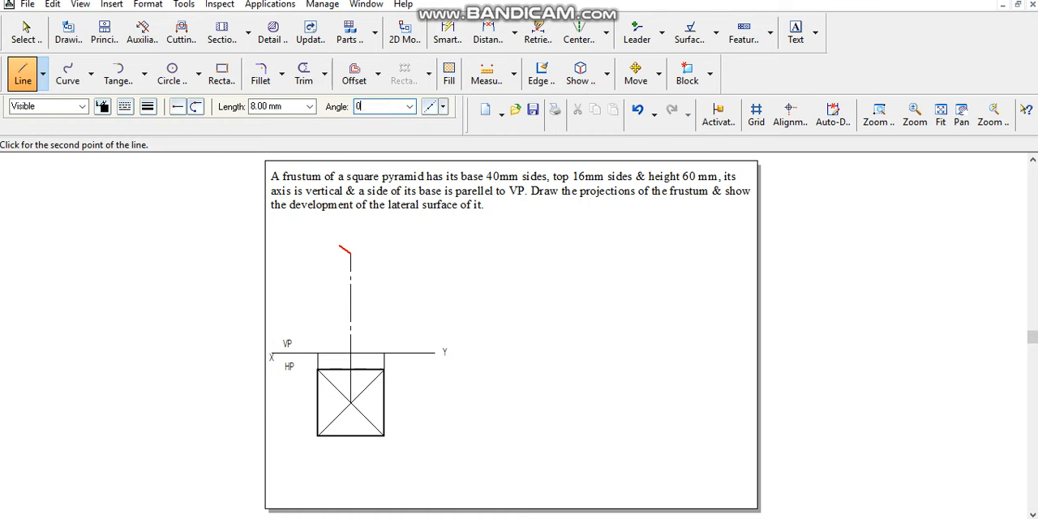
{"action": "key", "text": "Tab"}
{"action": "right_click", "coordinate": [315, 258]}
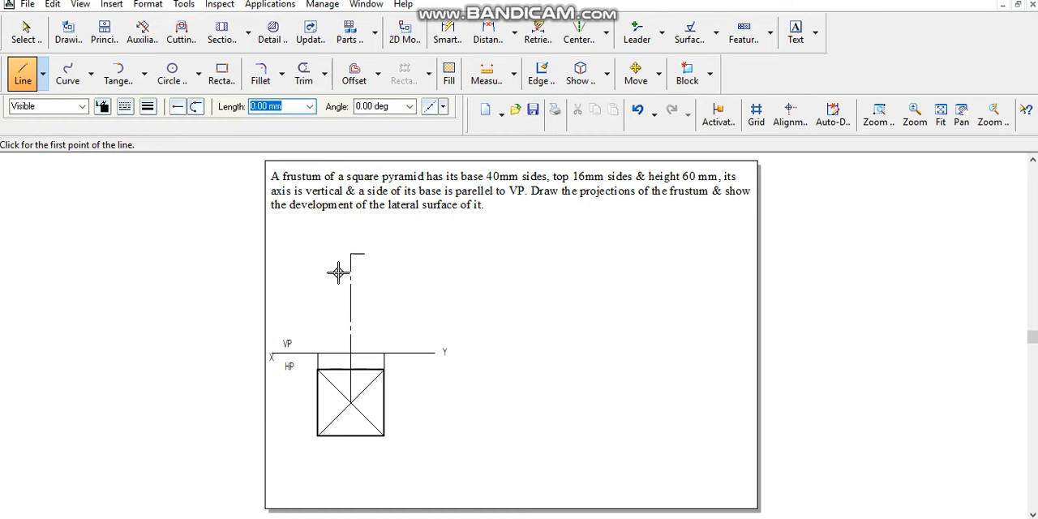
- Draw a horizontal 8 mm line to the left from the top of the axis for the other half of the top edge
{"action": "left_click", "coordinate": [349, 255]}
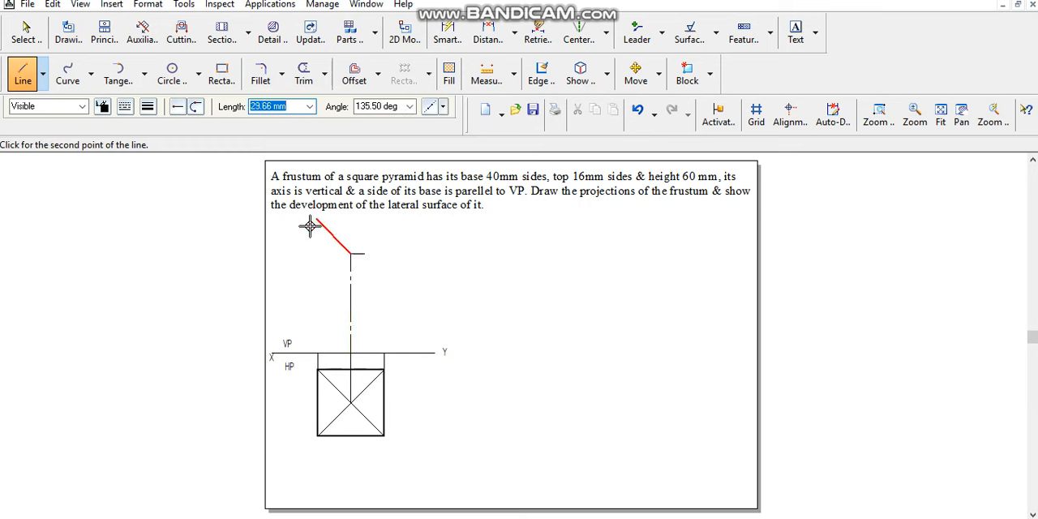
{"action": "type", "text": "8"}
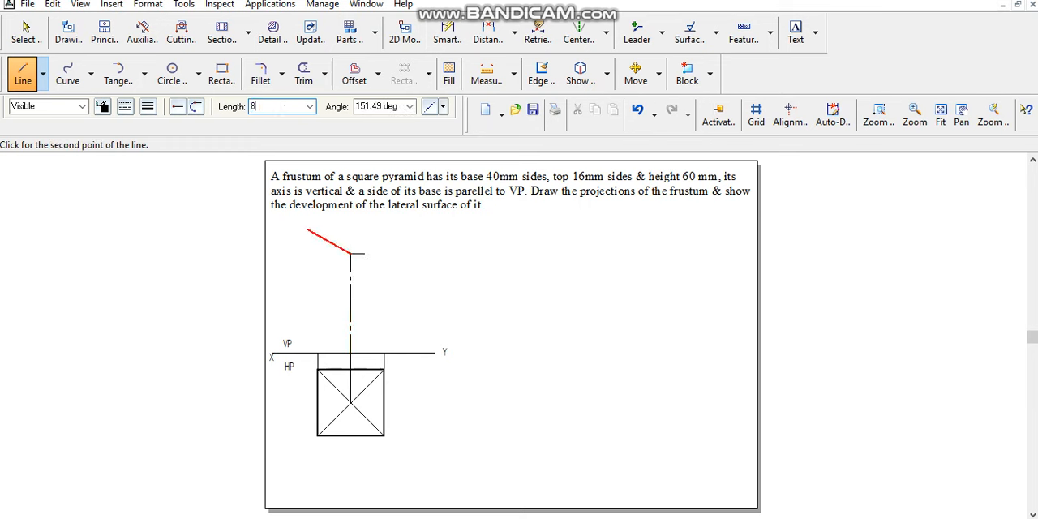
{"action": "key", "text": "Tab"}
{"action": "type", "text": "1"}
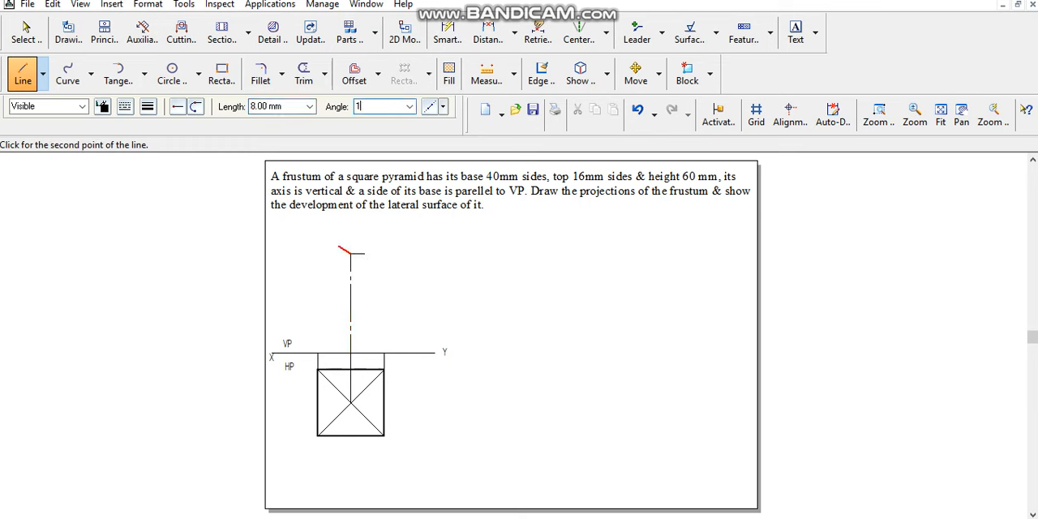
{"action": "key", "text": "Return"}
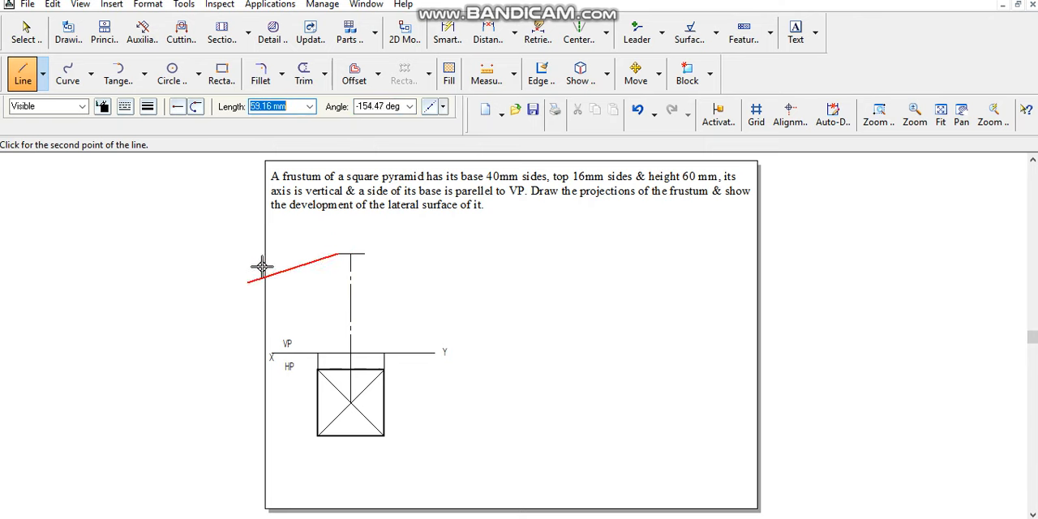
- Draw the two slanted sides of the front view between the top edge's ends and the corner projectors on the XY line
{"action": "left_click", "coordinate": [319, 352]}
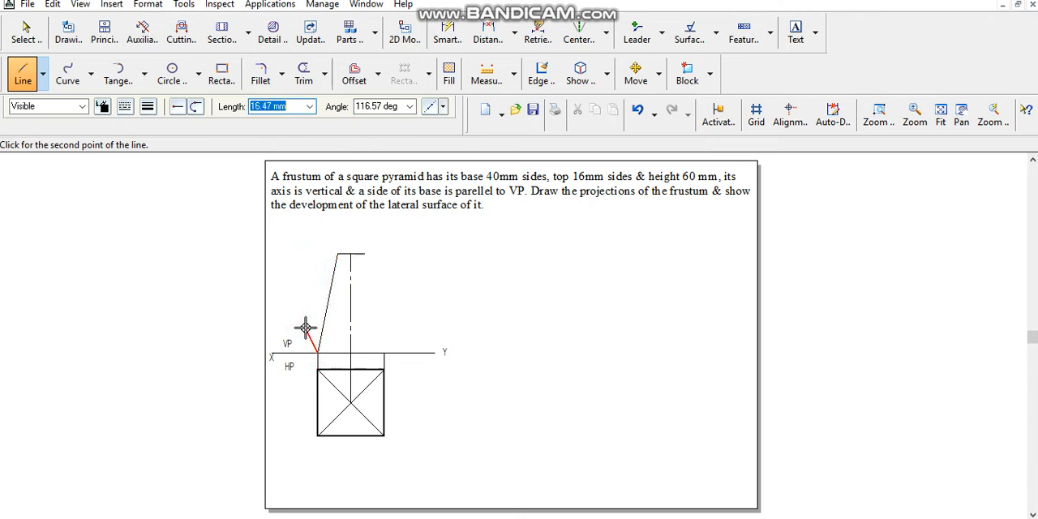
{"action": "left_click", "coordinate": [385, 352]}
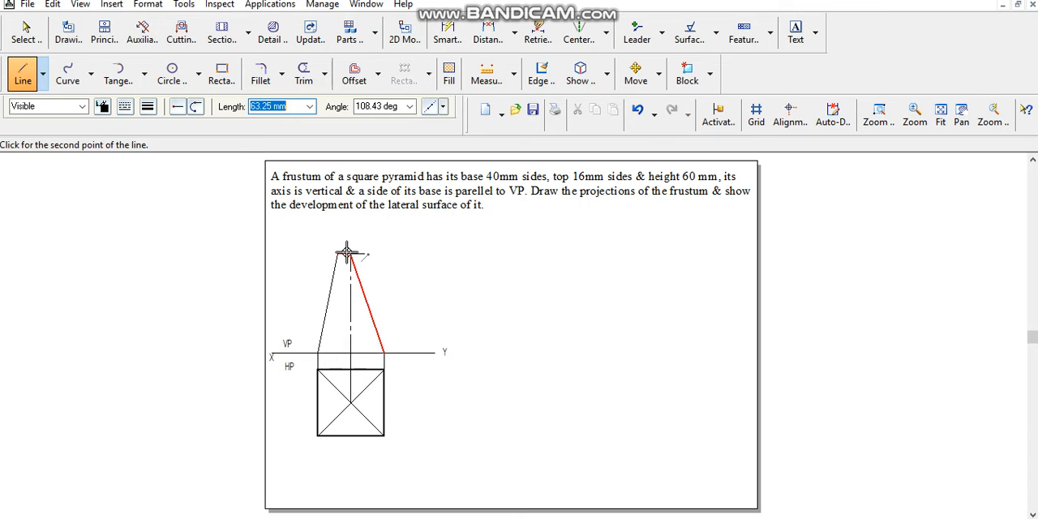
{"action": "left_click", "coordinate": [364, 254]}
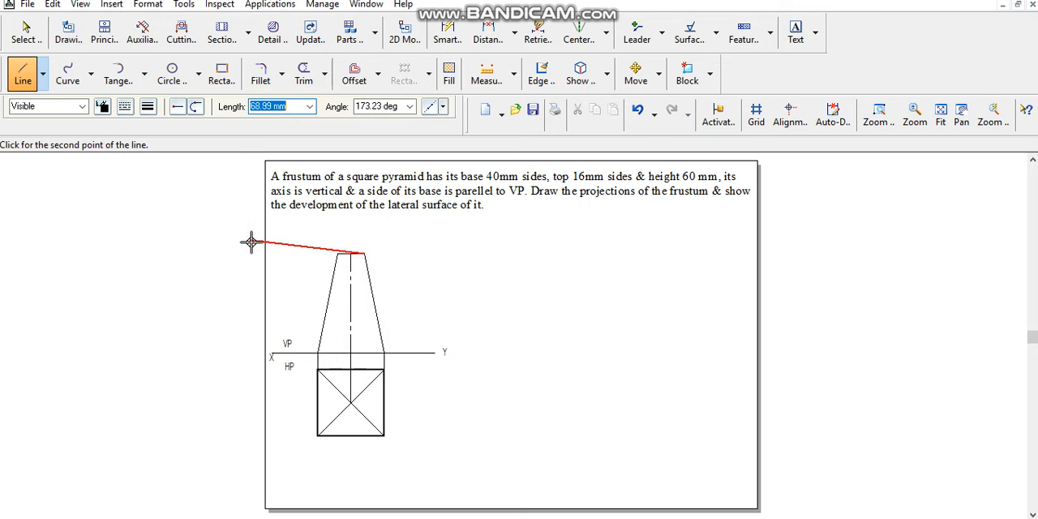
{"action": "right_click", "coordinate": [256, 240]}
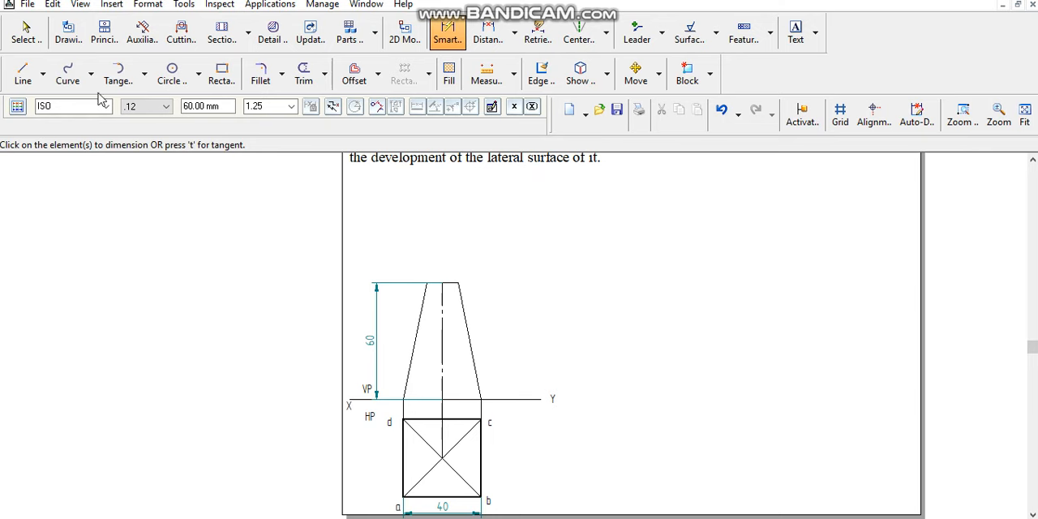
- Draw a vertical dash-dot line about 57 mm long upward from the midpoint of the frustum's top edge to extend the axis
{"action": "left_click", "coordinate": [36, 71]}
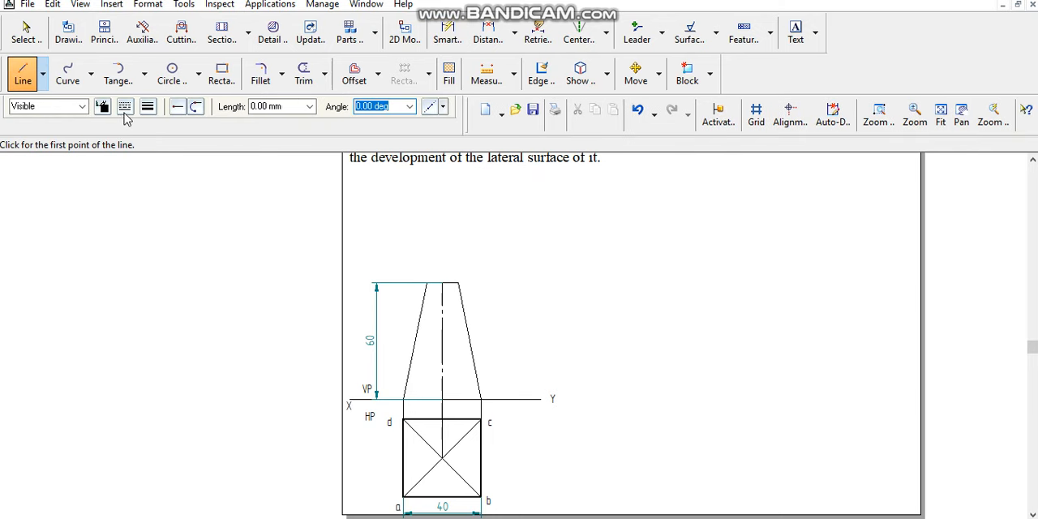
{"action": "left_click", "coordinate": [126, 108]}
{"action": "left_click", "coordinate": [147, 108]}
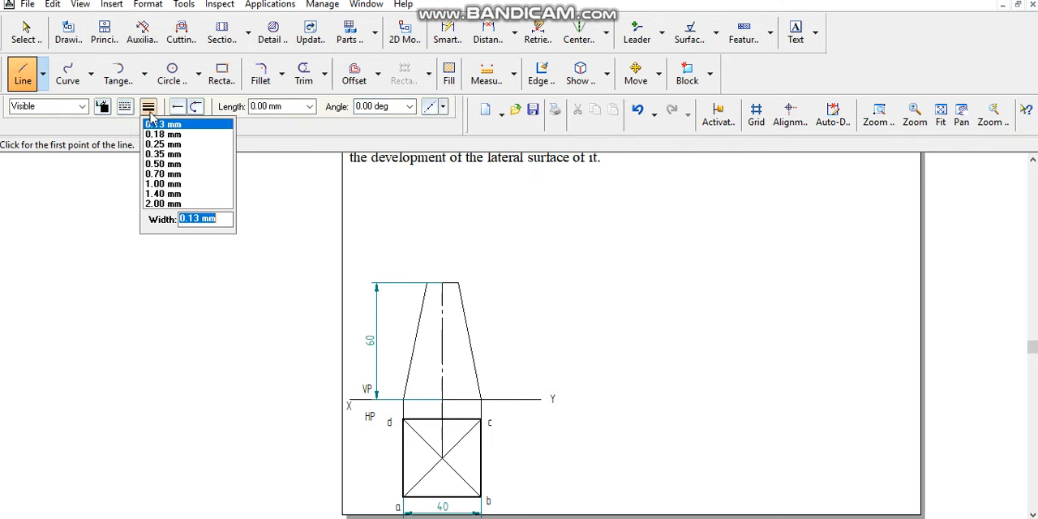
{"action": "left_click", "coordinate": [160, 134]}
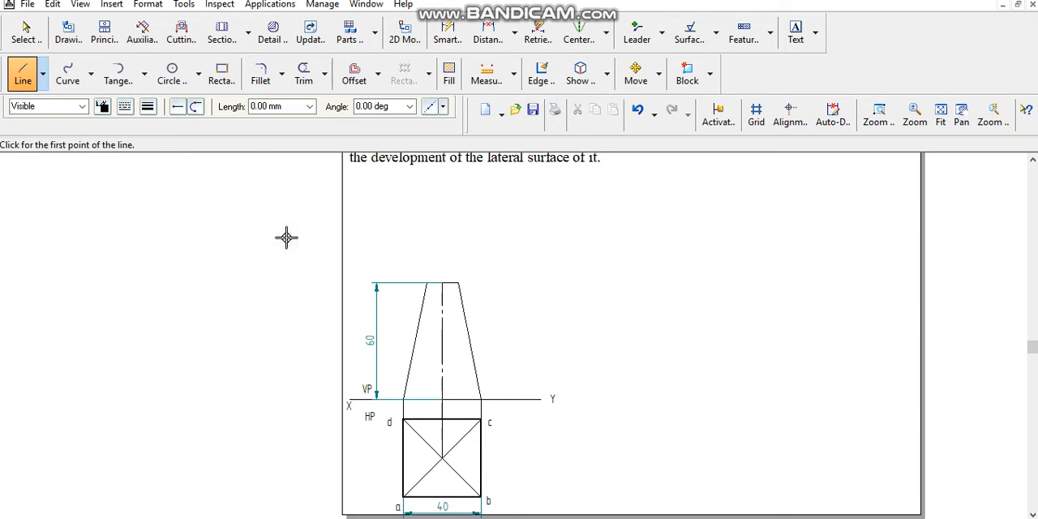
{"action": "left_click", "coordinate": [442, 283]}
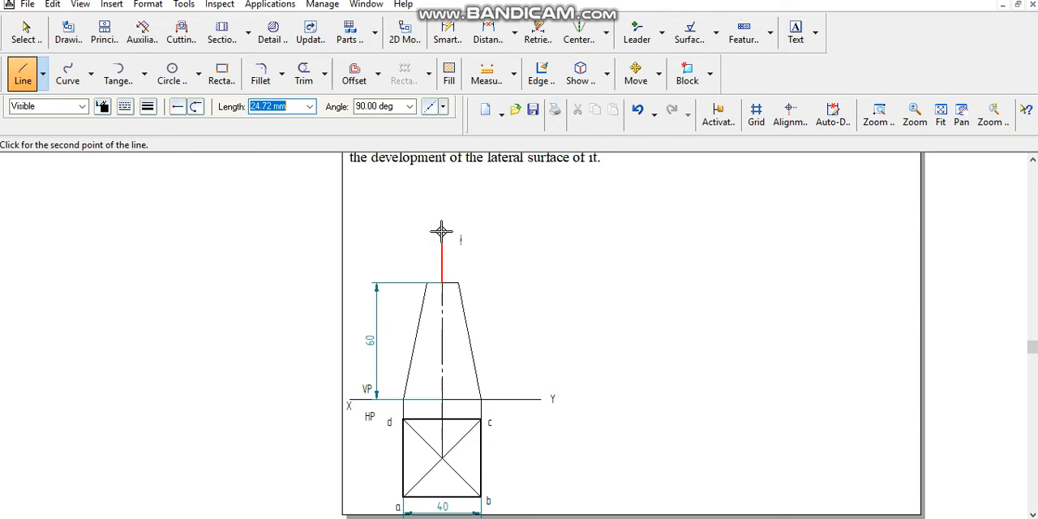
{"action": "left_click", "coordinate": [443, 170]}
{"action": "key", "text": "Escape"}
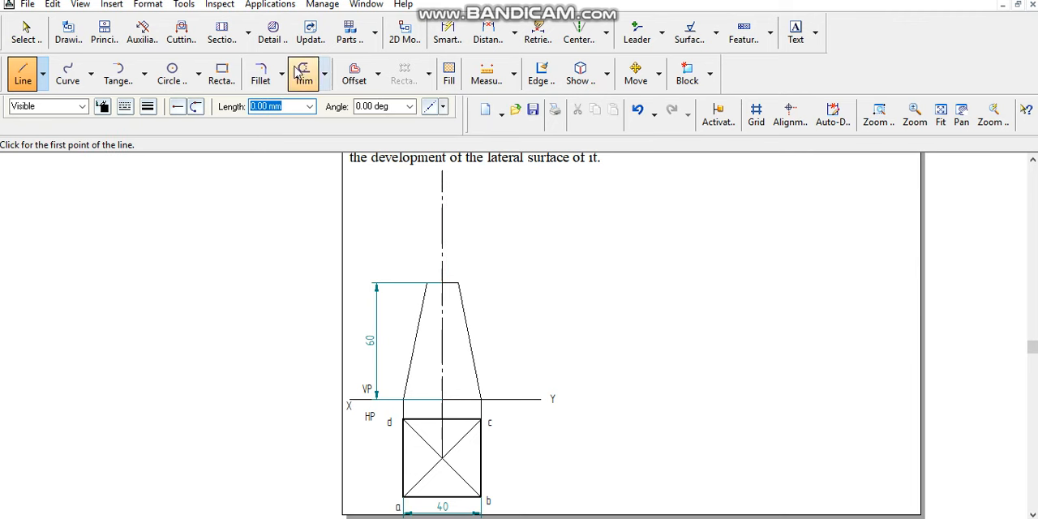
- Extend both slanted sides of the front view upward until they meet at the apex on the axis
{"action": "left_click", "coordinate": [324, 75]}
{"action": "left_click", "coordinate": [344, 138]}
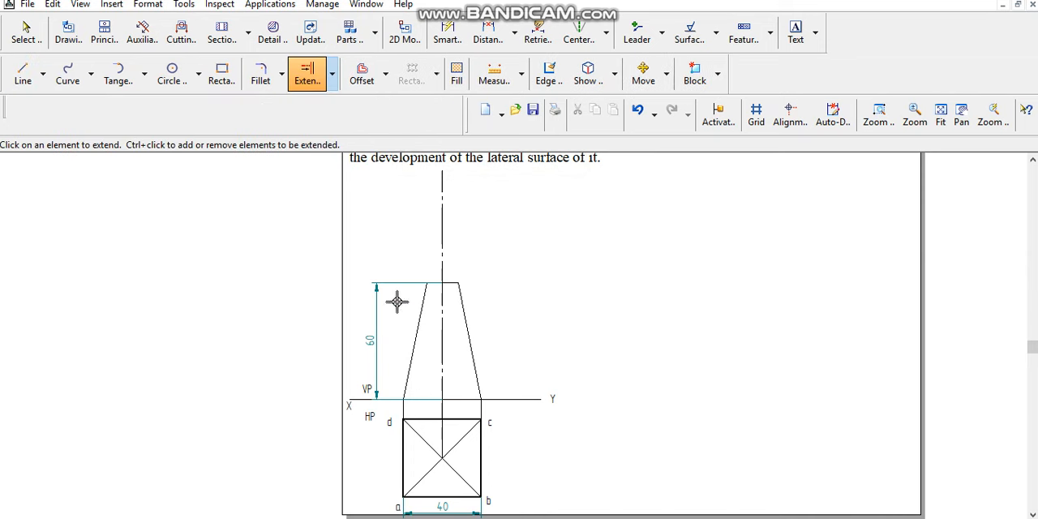
{"action": "left_click", "coordinate": [422, 316]}
{"action": "left_click", "coordinate": [470, 341]}
- Trim off the part of the axis line that projects above the apex
{"action": "left_click", "coordinate": [878, 114]}
{"action": "left_click_drag", "start_coordinate": [421, 199], "coordinate": [487, 266]}
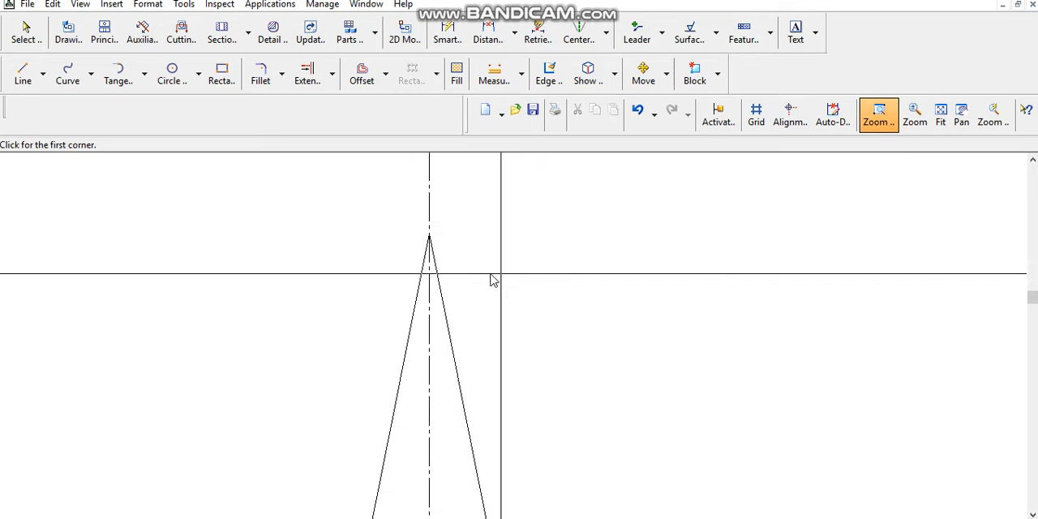
{"action": "left_click_drag", "start_coordinate": [388, 223], "coordinate": [519, 293]}
{"action": "right_click", "coordinate": [516, 280]}
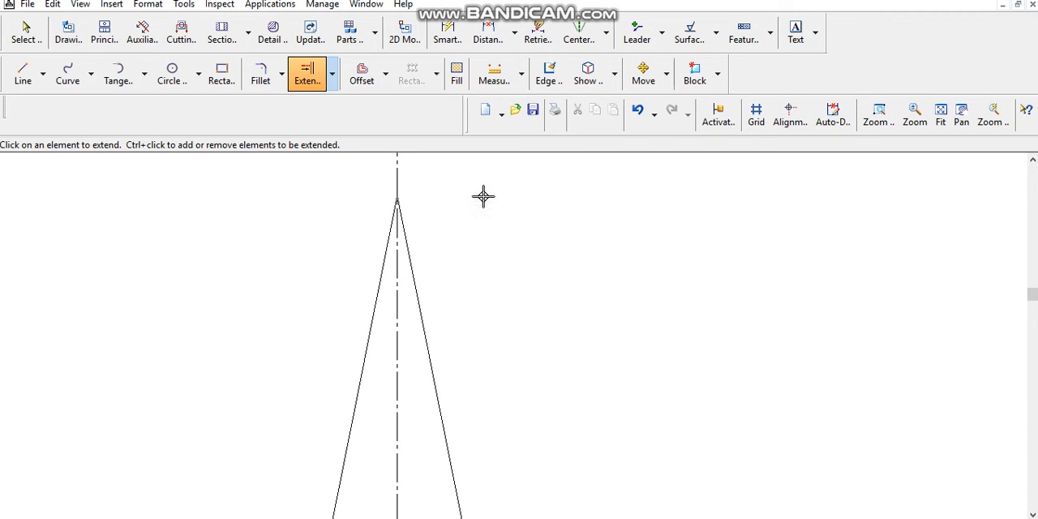
{"action": "left_click", "coordinate": [332, 73]}
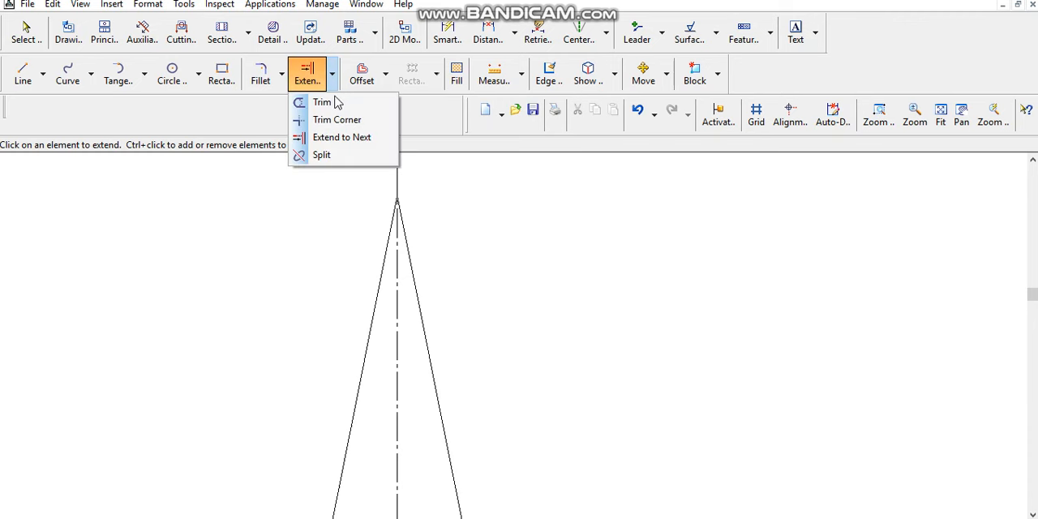
{"action": "left_click", "coordinate": [331, 105]}
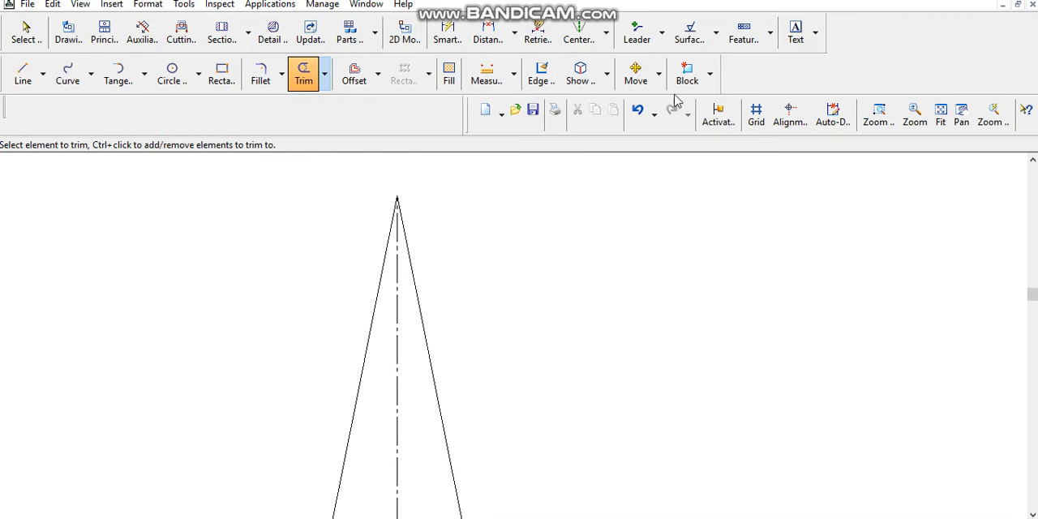
- Draw a 0.50 mm wide line over the left slanted side from the frustum's top edge to the XY line
{"action": "left_click", "coordinate": [933, 118]}
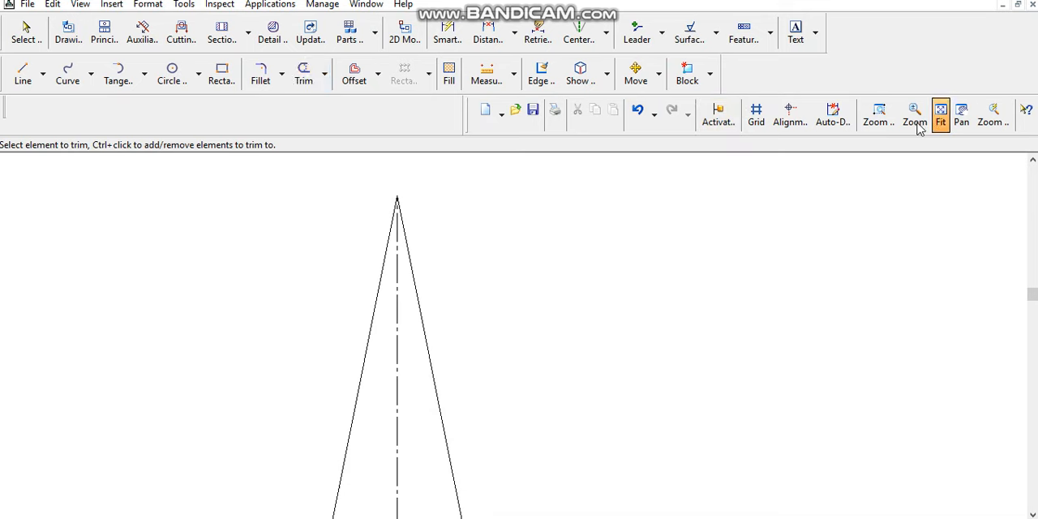
{"action": "left_click", "coordinate": [880, 116]}
{"action": "mouse_move", "coordinate": [234, 241]}
{"action": "left_mouse_down"}
{"action": "mouse_move", "coordinate": [463, 480]}
{"action": "mouse_move", "coordinate": [475, 506]}
{"action": "left_mouse_up"}
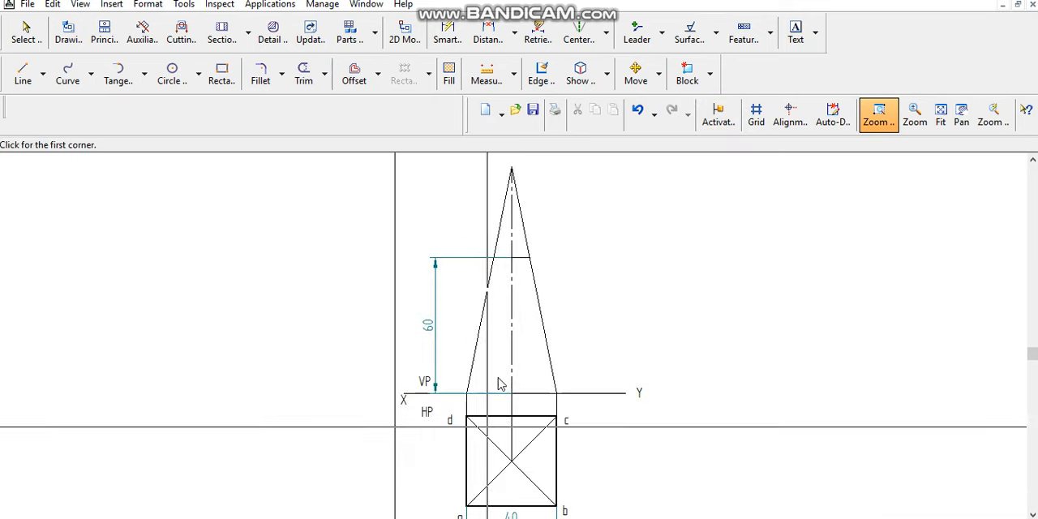
{"action": "right_click", "coordinate": [595, 291]}
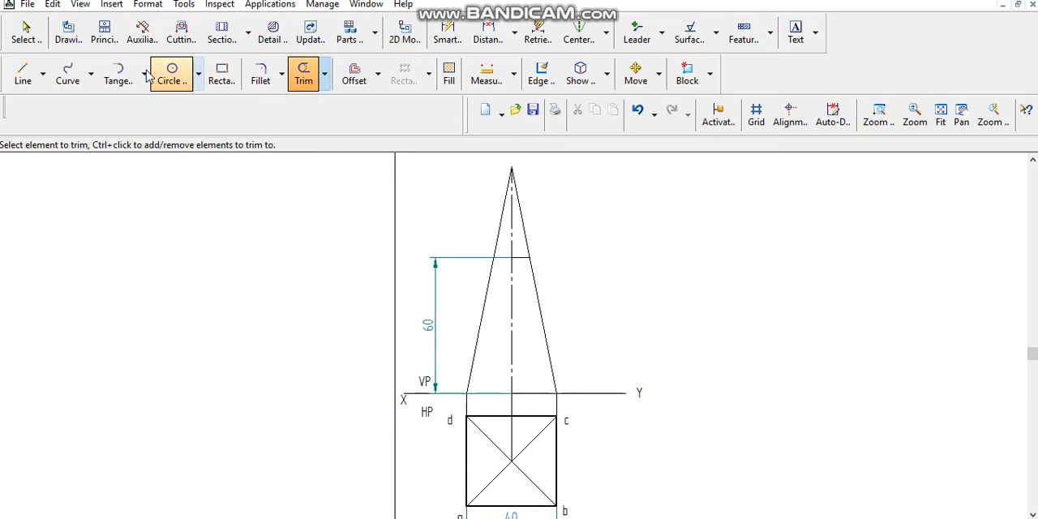
{"action": "left_click", "coordinate": [20, 75]}
{"action": "left_click", "coordinate": [148, 108]}
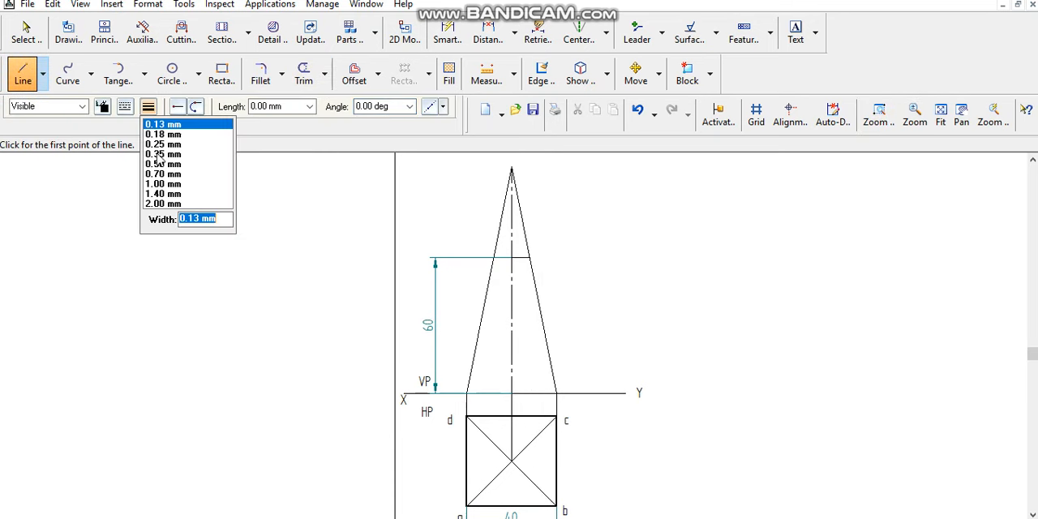
{"action": "left_click", "coordinate": [163, 164]}
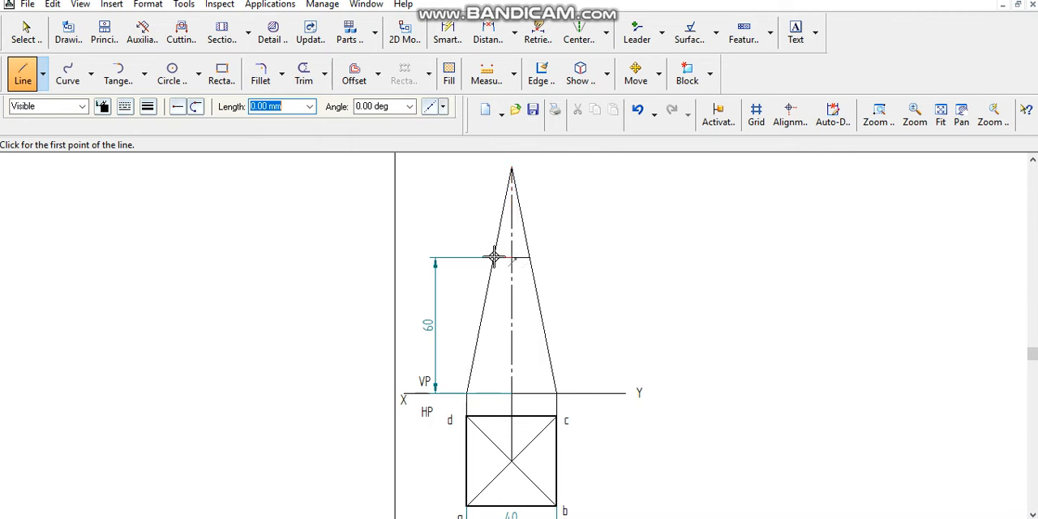
{"action": "left_click", "coordinate": [492, 258]}
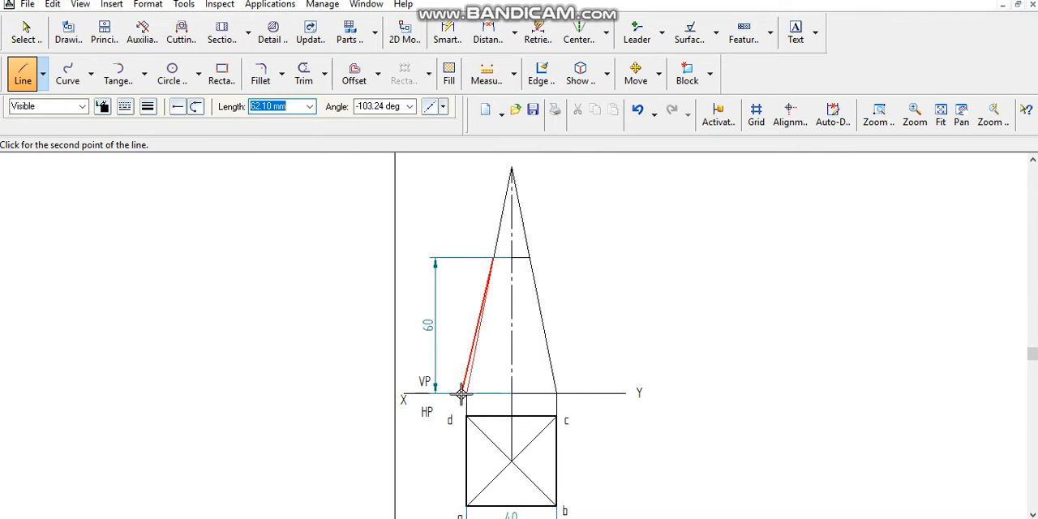
{"action": "left_click", "coordinate": [468, 395]}
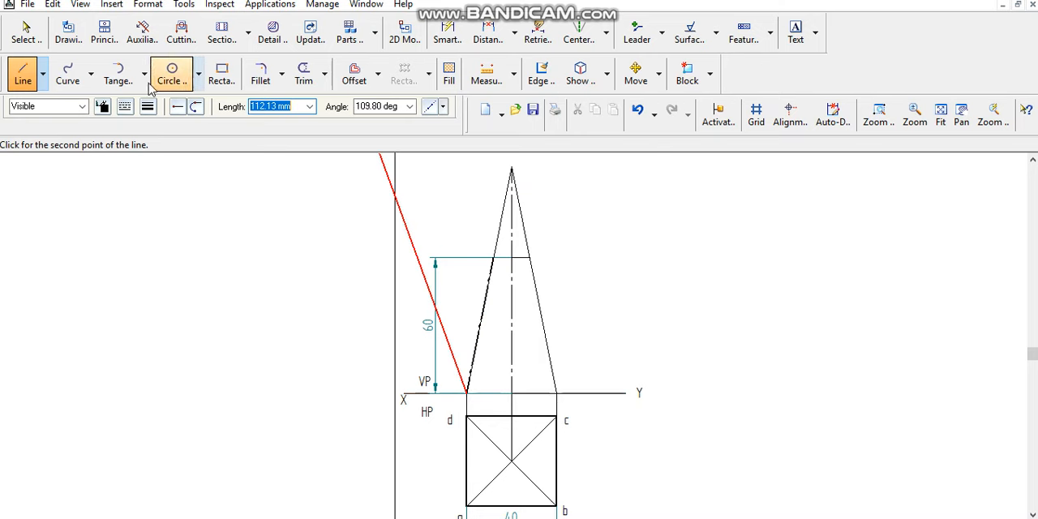
{"action": "key", "text": "Escape"}
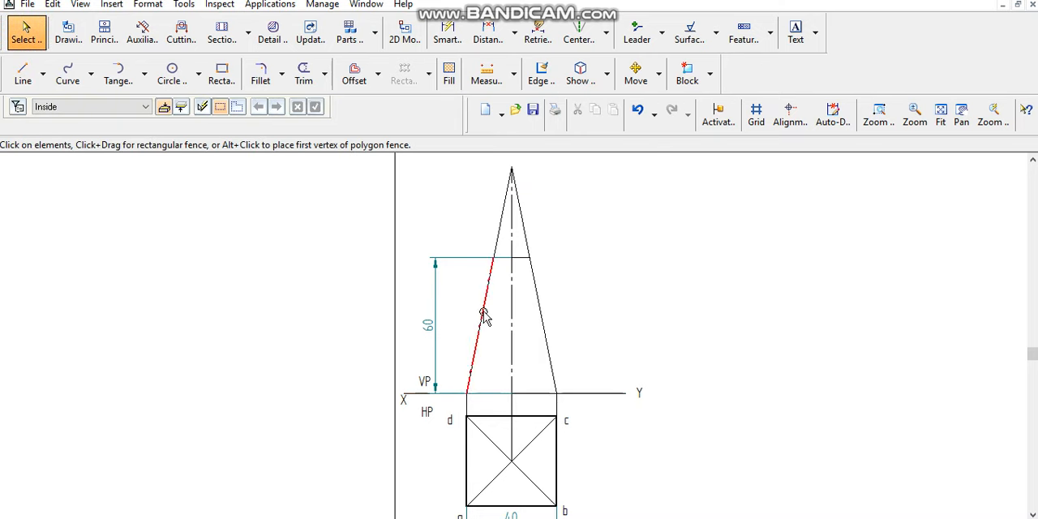
- Change the thick left slanted edge to a continuous line style with a width of 0.50 mm
{"action": "left_click", "coordinate": [484, 317]}
{"action": "left_click", "coordinate": [125, 106]}
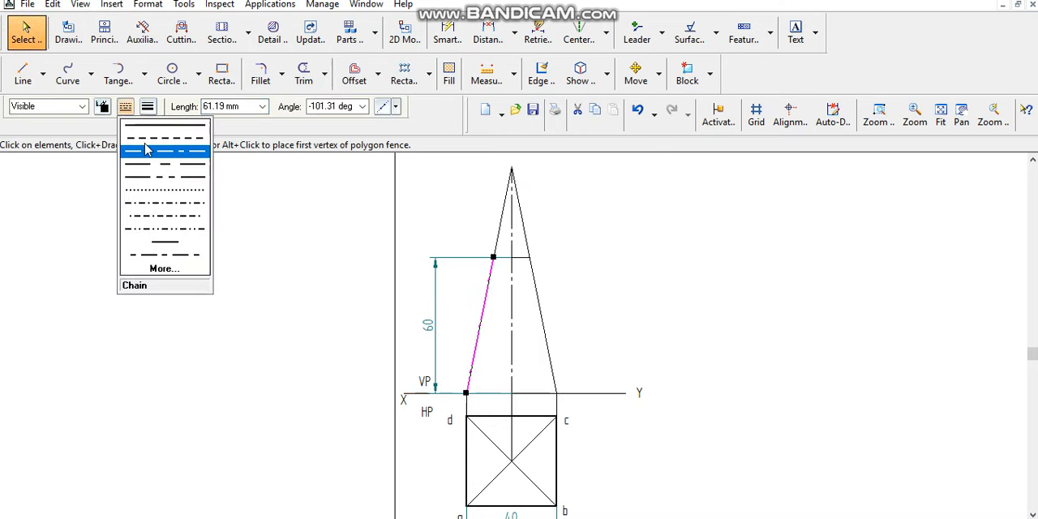
{"action": "left_click", "coordinate": [149, 133]}
{"action": "left_click", "coordinate": [148, 107]}
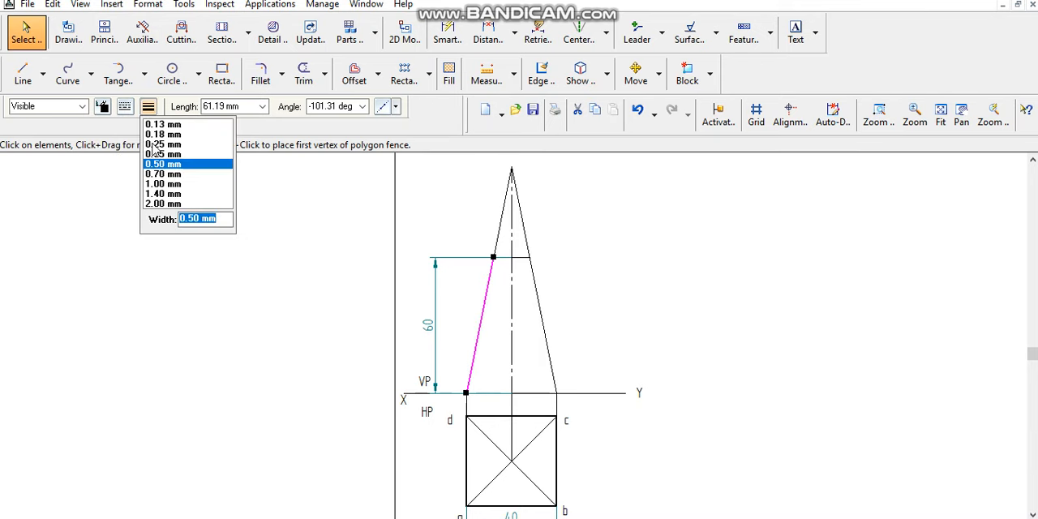
{"action": "left_click", "coordinate": [161, 166]}
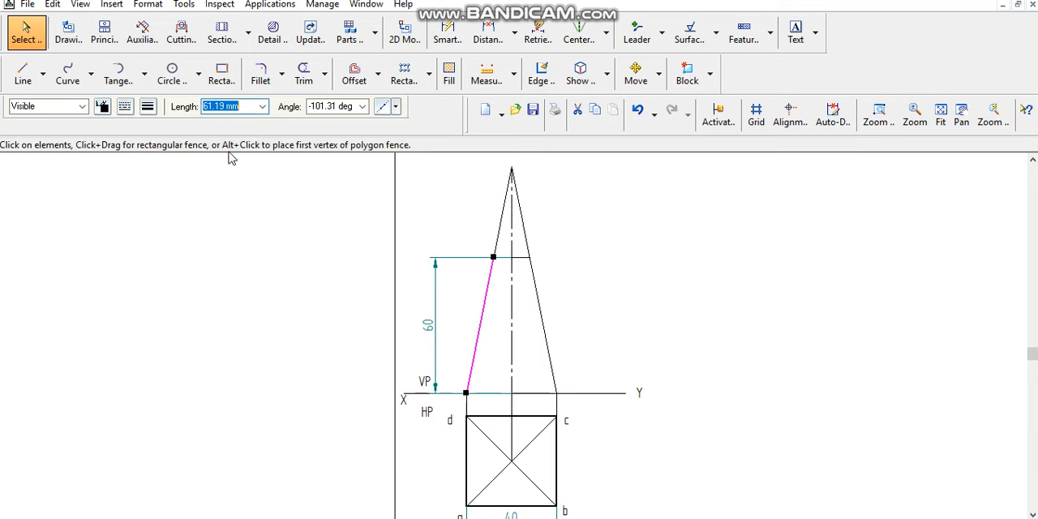
- Draw the frustum's base, right slanted side and top edge in the front view as thick continuous lines
{"action": "left_click", "coordinate": [23, 73]}
{"action": "left_click", "coordinate": [125, 107]}
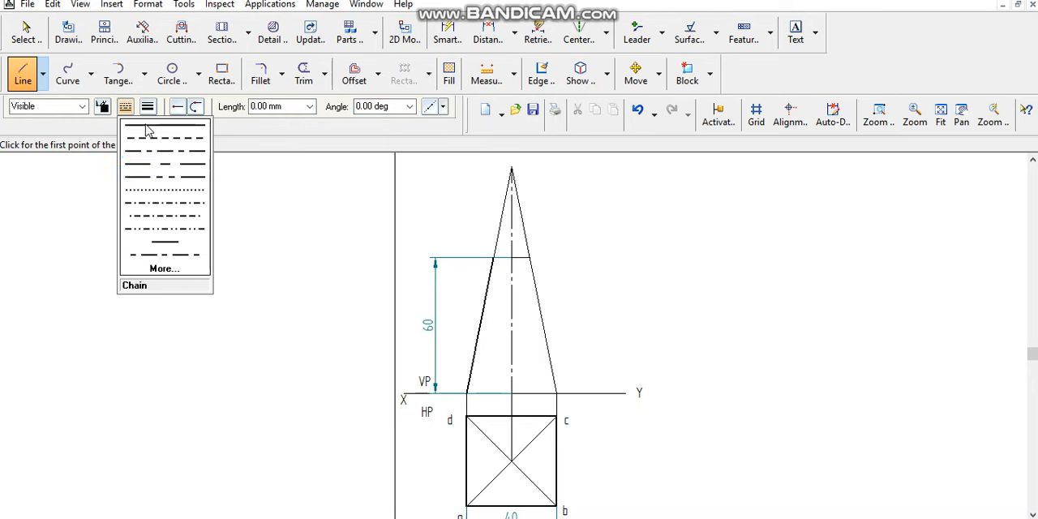
{"action": "left_click", "coordinate": [142, 126]}
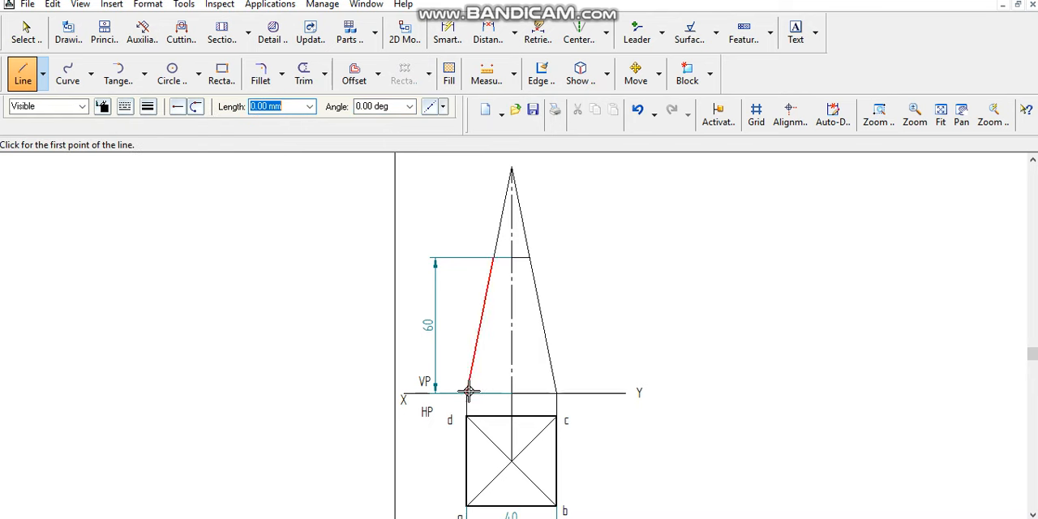
{"action": "left_click", "coordinate": [468, 392]}
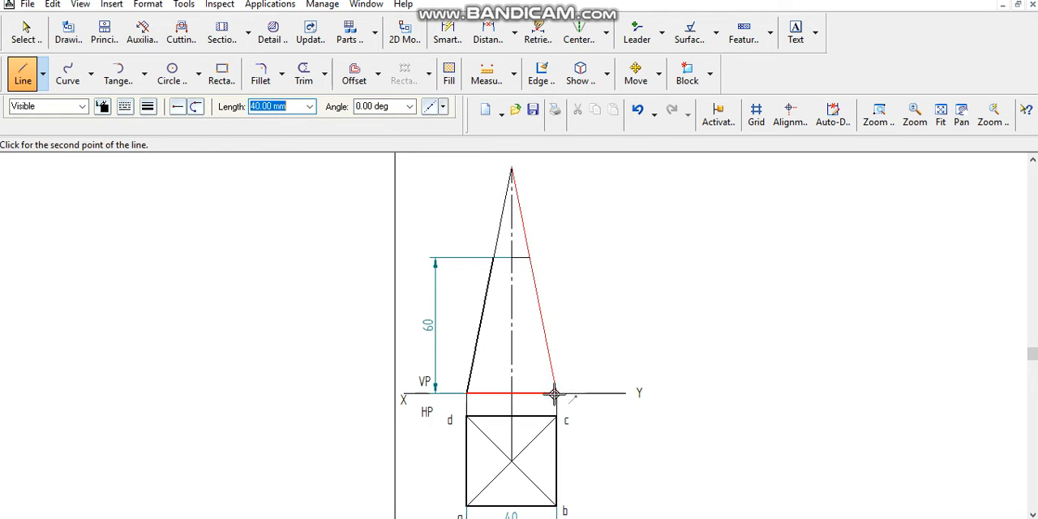
{"action": "left_click", "coordinate": [557, 393]}
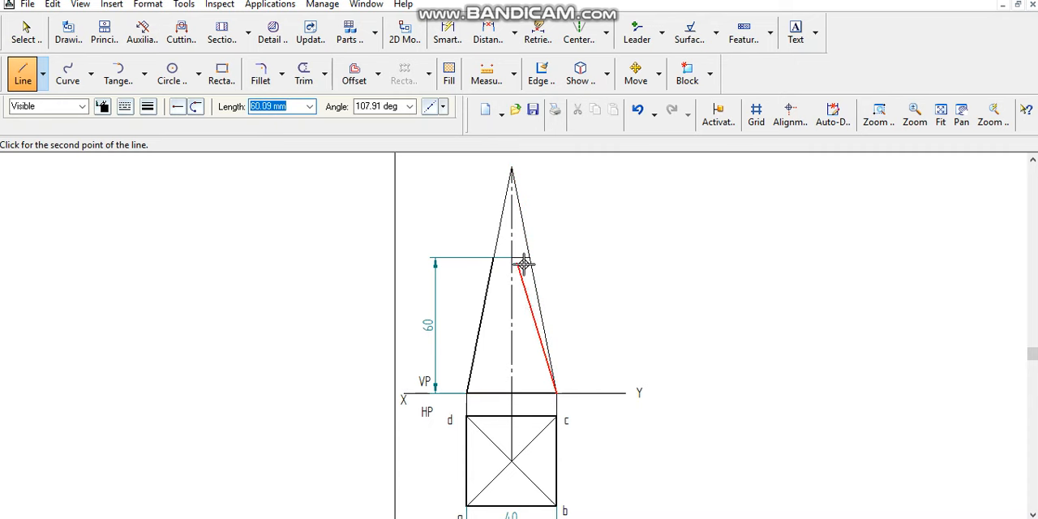
{"action": "left_click", "coordinate": [529, 258]}
{"action": "left_click", "coordinate": [494, 258]}
{"action": "right_click", "coordinate": [452, 225]}
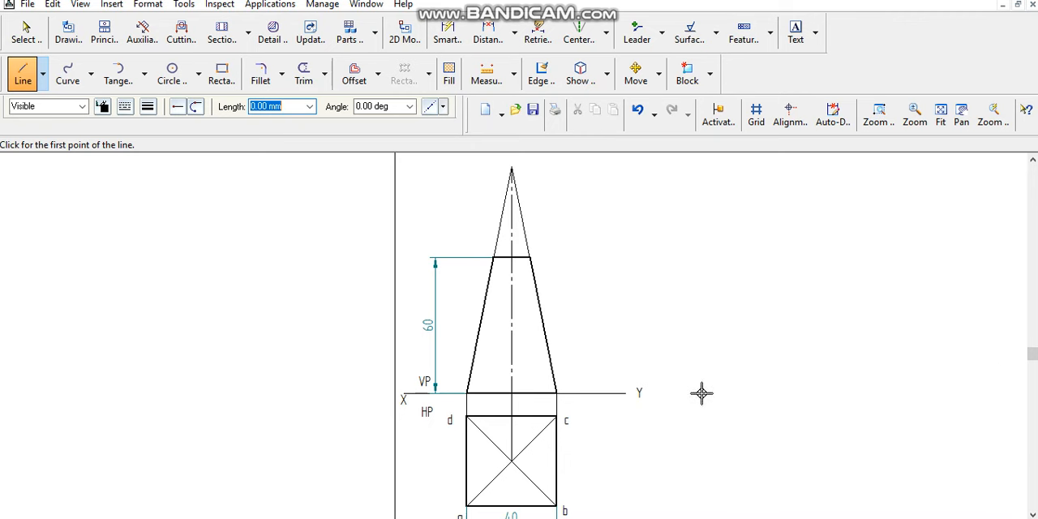
- Draw a continuous 0.13 mm wide horizontal line from the top view's centre to the right, ending beyond the square
{"action": "left_click", "coordinate": [941, 113]}
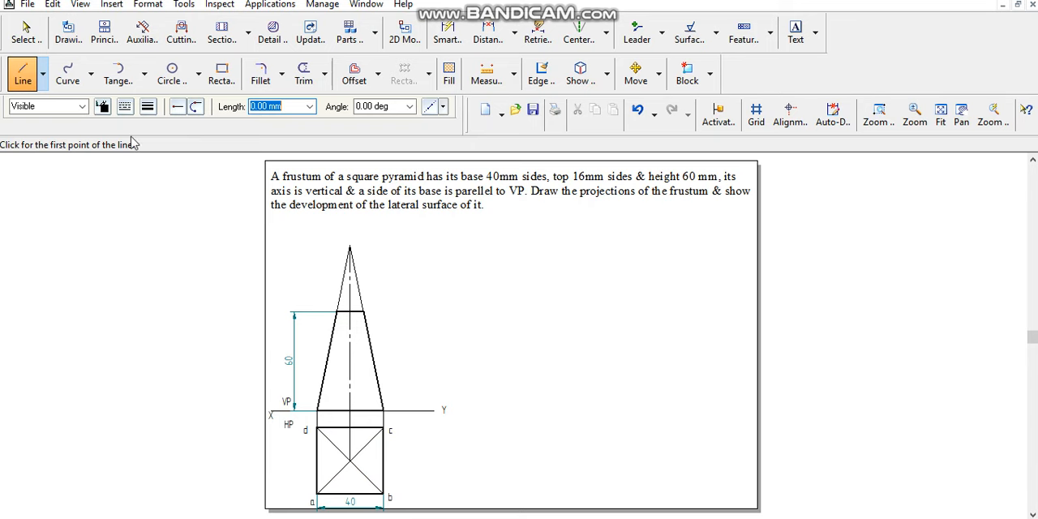
{"action": "key", "text": "Tab"}
{"action": "left_click", "coordinate": [128, 106]}
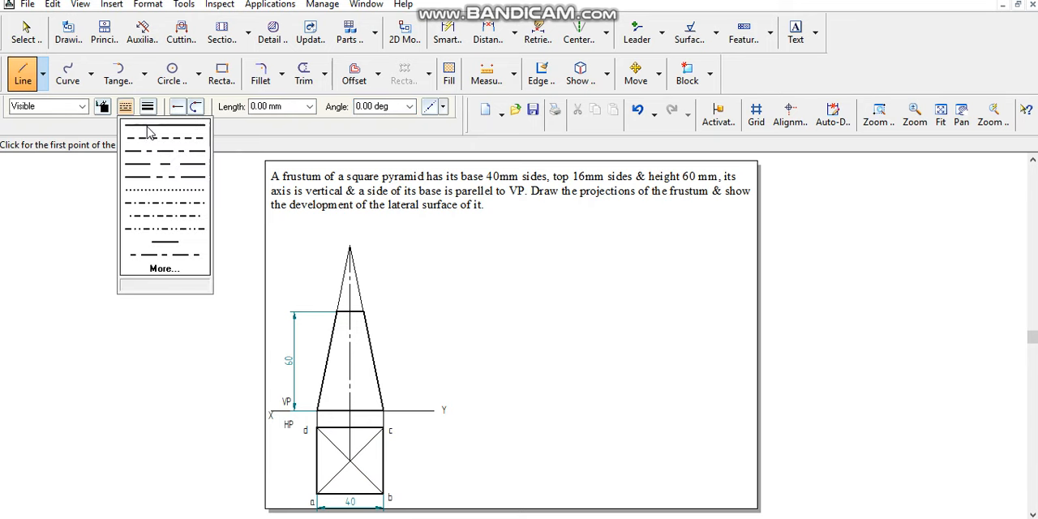
{"action": "left_click", "coordinate": [146, 125]}
{"action": "left_click", "coordinate": [150, 108]}
{"action": "left_click", "coordinate": [156, 123]}
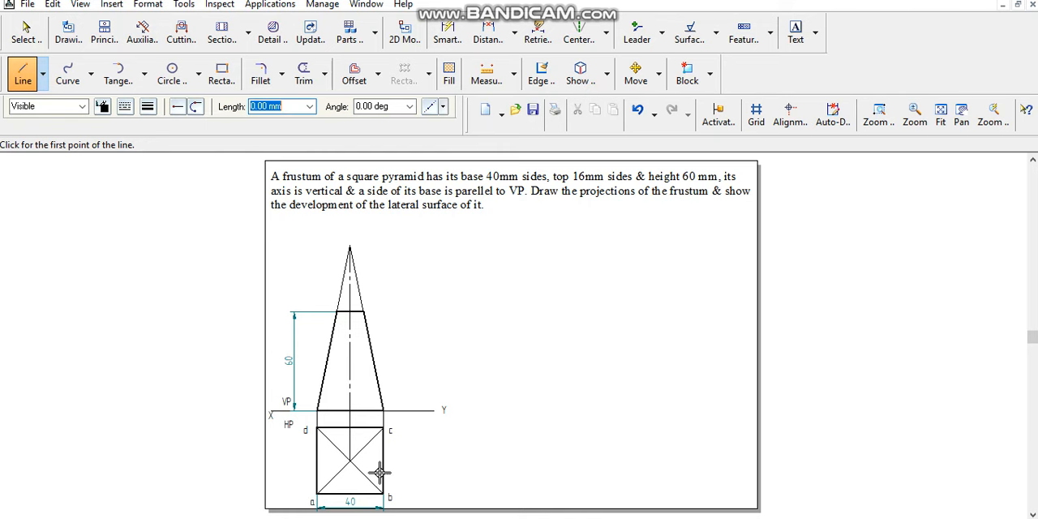
{"action": "left_click", "coordinate": [349, 461]}
{"action": "left_click", "coordinate": [460, 461]}
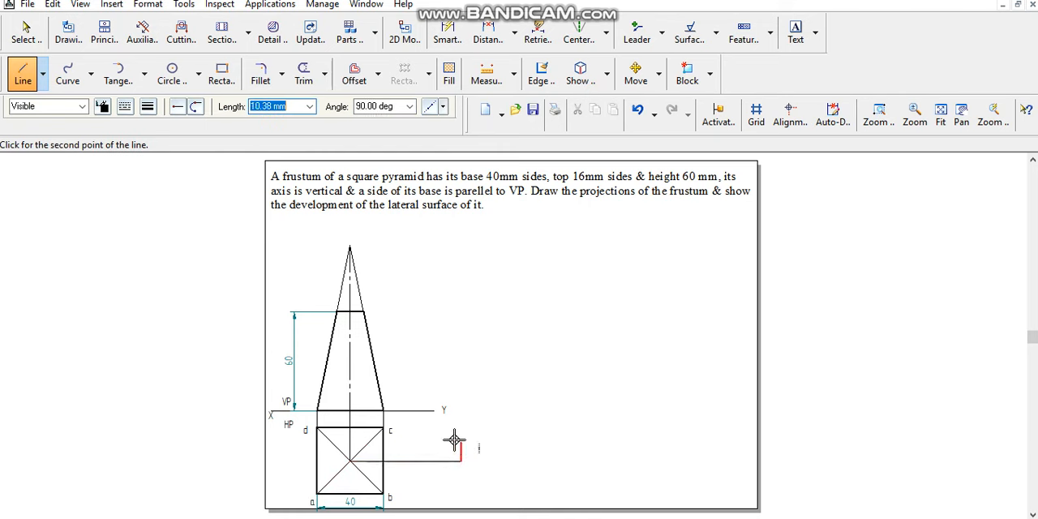
- Draw a 45° arc centred on the top view's centre from corner b up to the horizontal line
{"action": "left_click", "coordinate": [145, 76]}
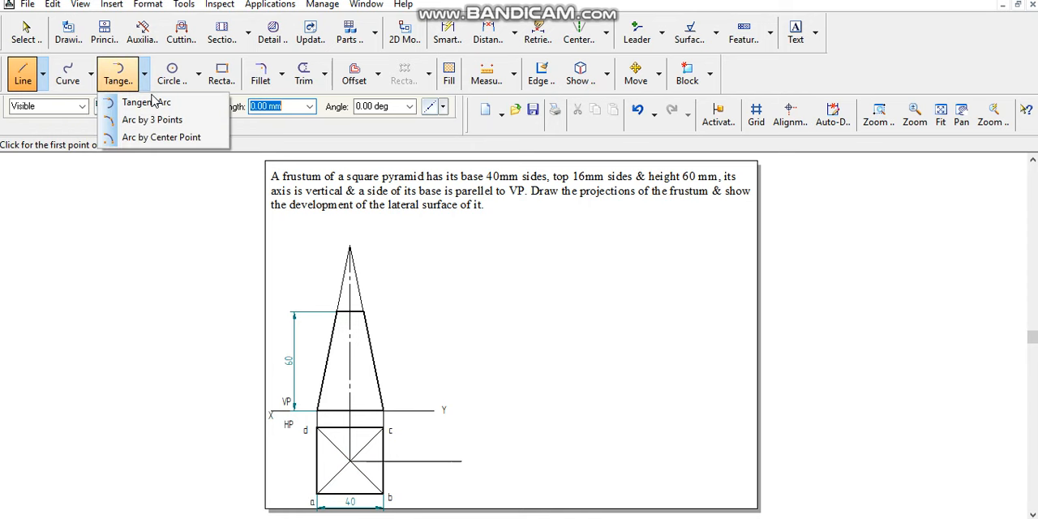
{"action": "left_click", "coordinate": [158, 141]}
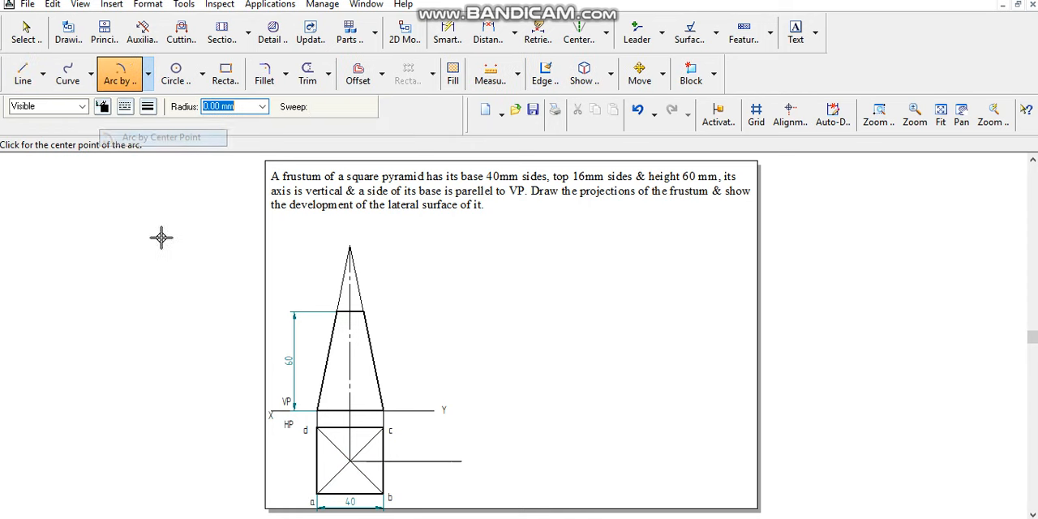
{"action": "left_click", "coordinate": [351, 460]}
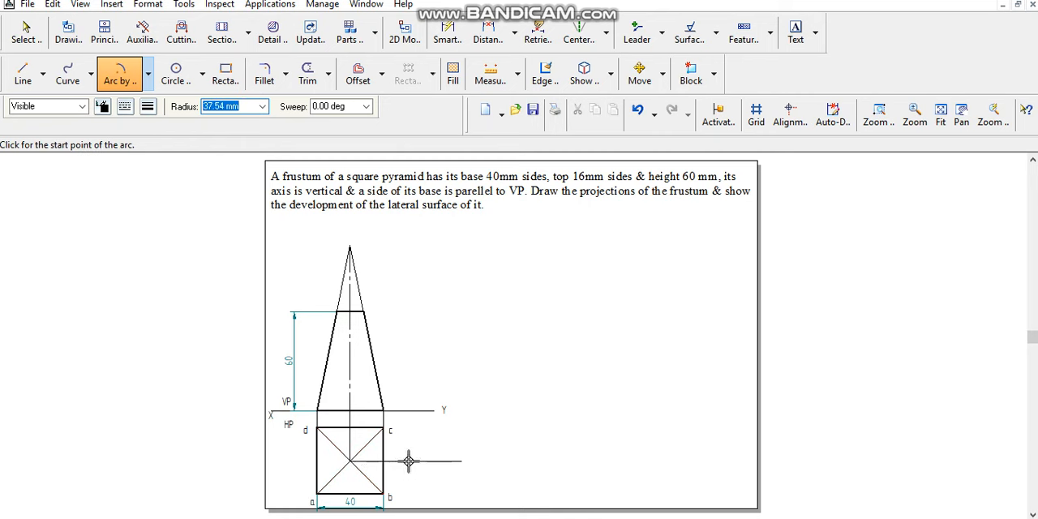
{"action": "left_click", "coordinate": [393, 493]}
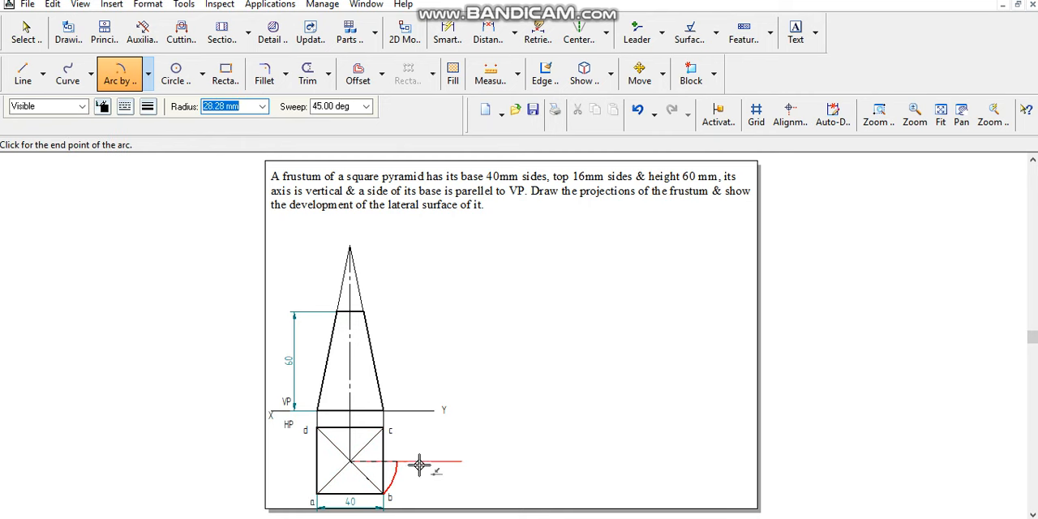
{"action": "left_click", "coordinate": [420, 463]}
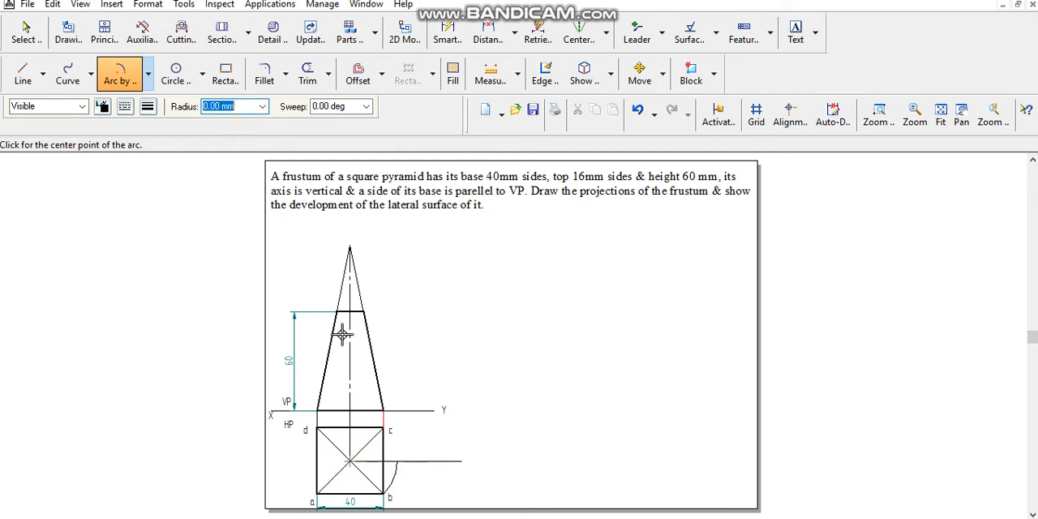
- Draw the true-length line by projecting the arc's end vertically up to the XY line and joining that point to the apex
{"action": "left_click", "coordinate": [23, 73]}
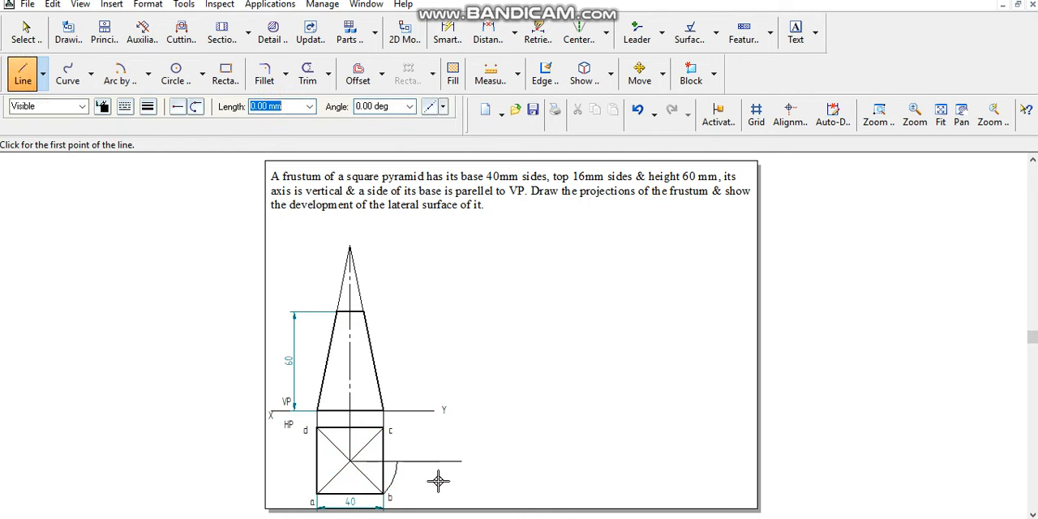
{"action": "left_click", "coordinate": [398, 464]}
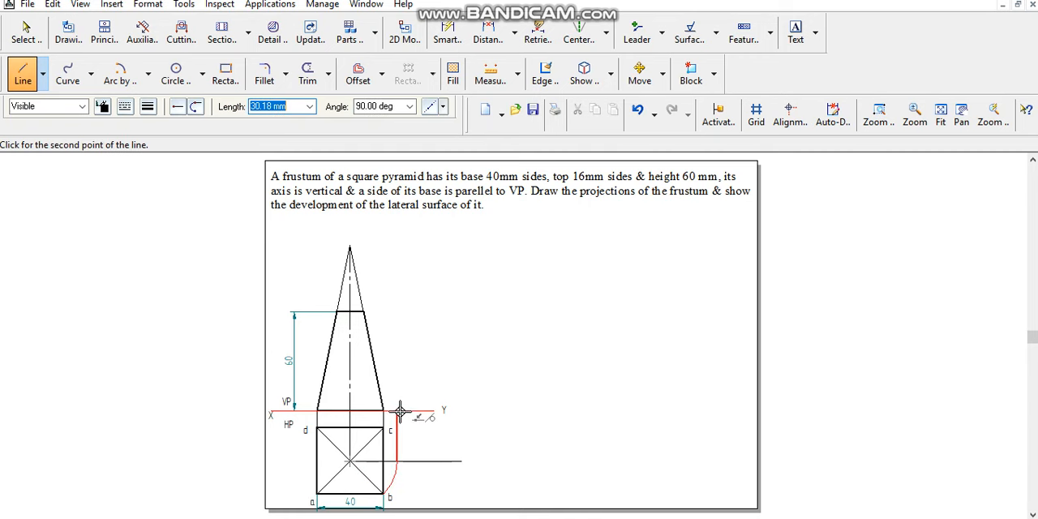
{"action": "left_click", "coordinate": [399, 411]}
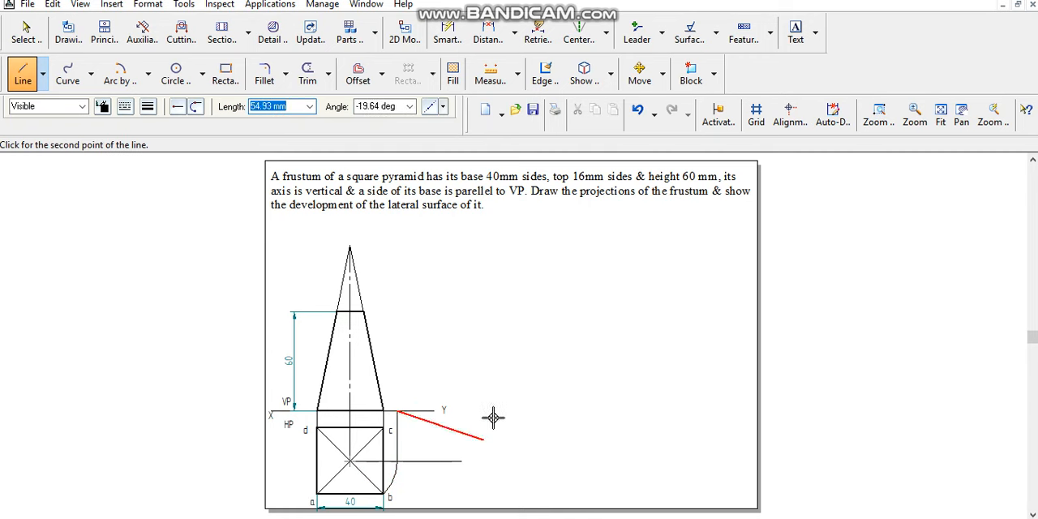
{"action": "left_click", "coordinate": [351, 249]}
{"action": "right_click", "coordinate": [270, 287]}
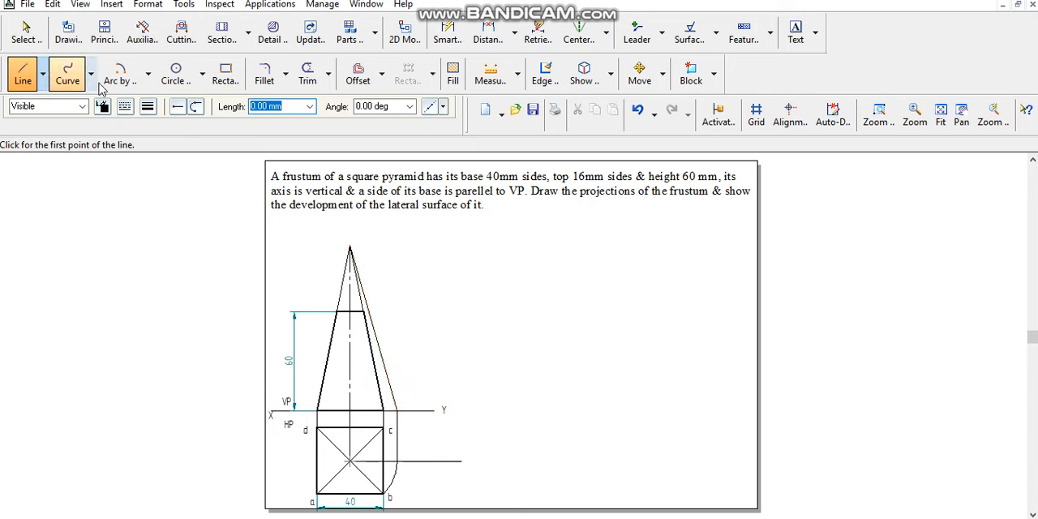
- Extend the frustum's top edge horizontally to the true-length line and label the intersection 1',2',3',4'
{"action": "left_click", "coordinate": [368, 311]}
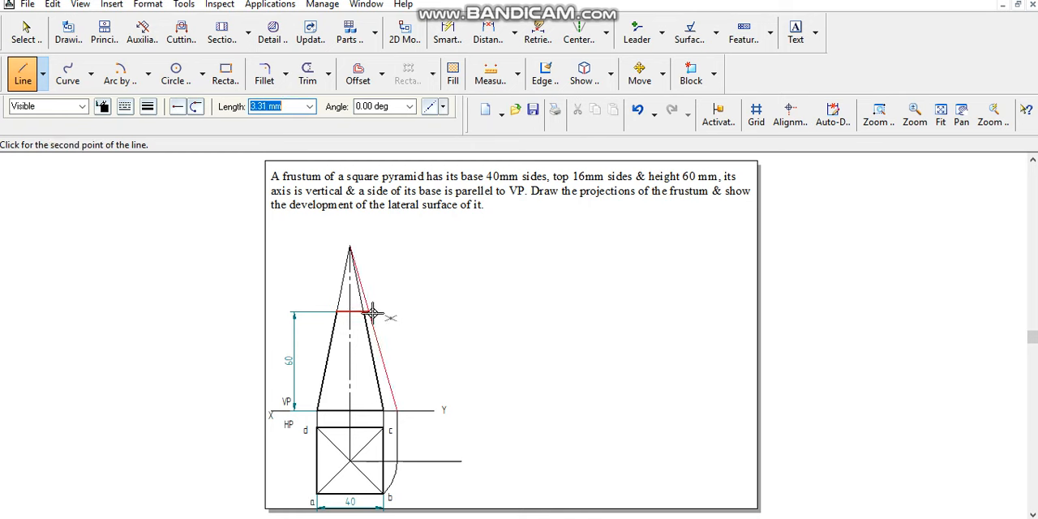
{"action": "left_click", "coordinate": [373, 313]}
{"action": "right_click", "coordinate": [379, 303]}
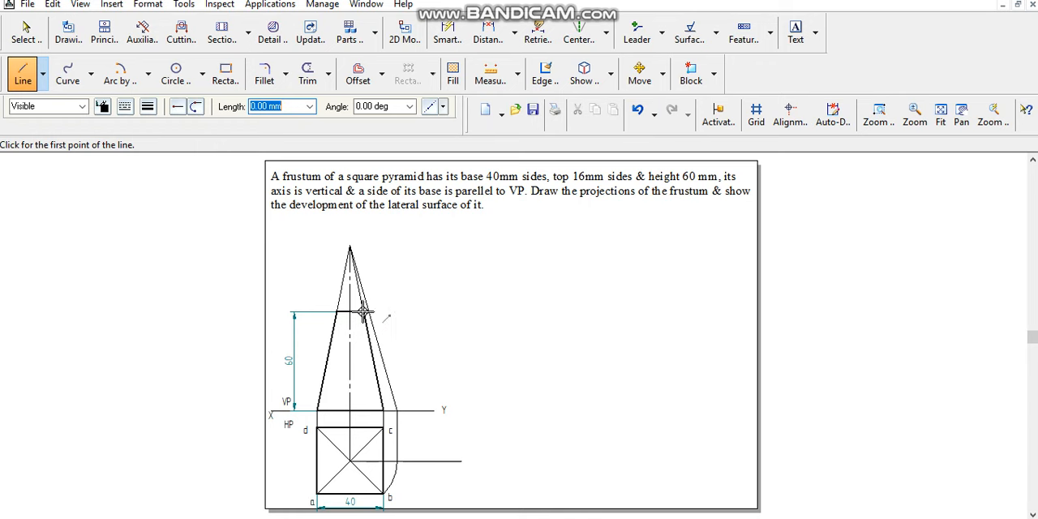
{"action": "left_click", "coordinate": [795, 38]}
{"action": "left_click", "coordinate": [376, 306]}
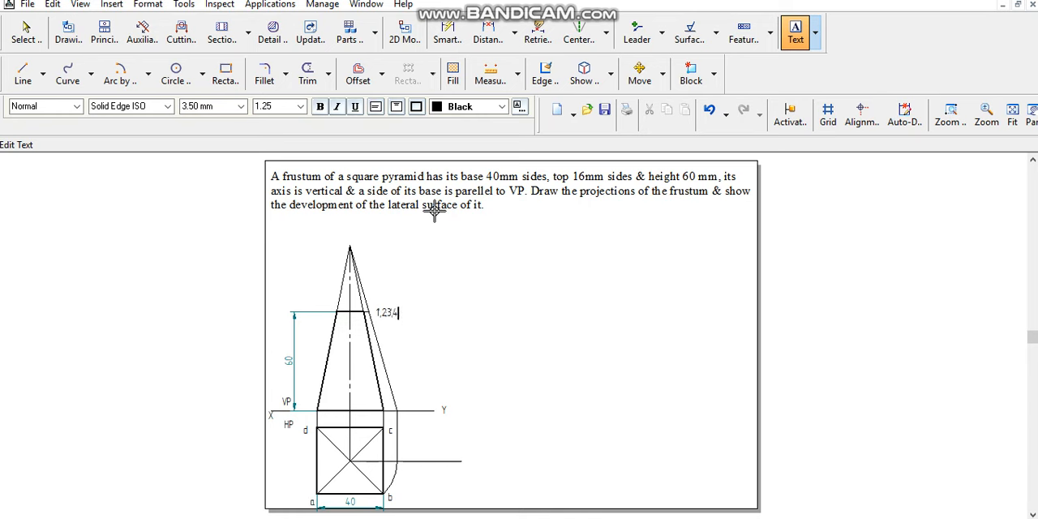
{"action": "type", "text": "'"}
{"action": "key", "text": "BackSpace"}
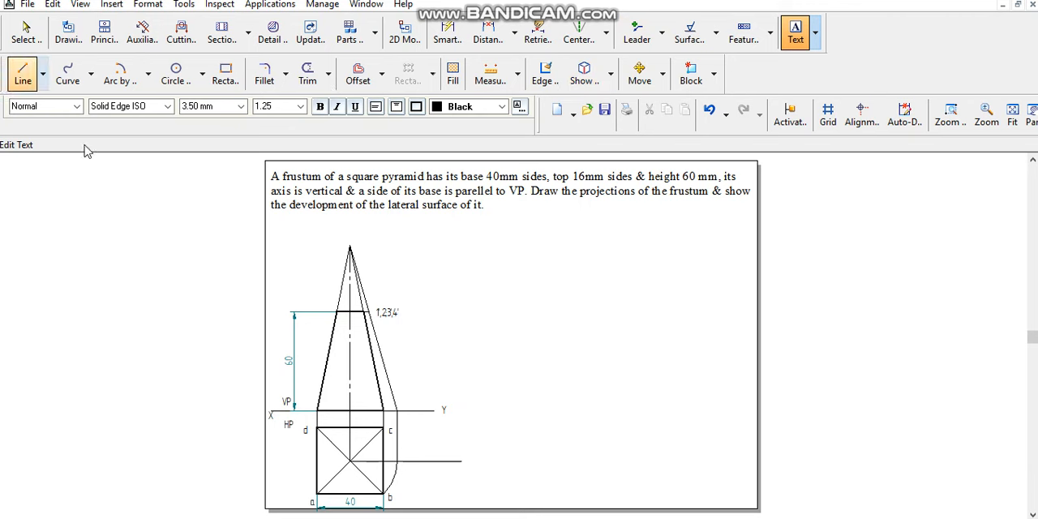
- Draw thin vertical projectors from both ends of the frustum's top edge down to the lower diagonals in the top view
{"action": "left_click", "coordinate": [23, 75]}
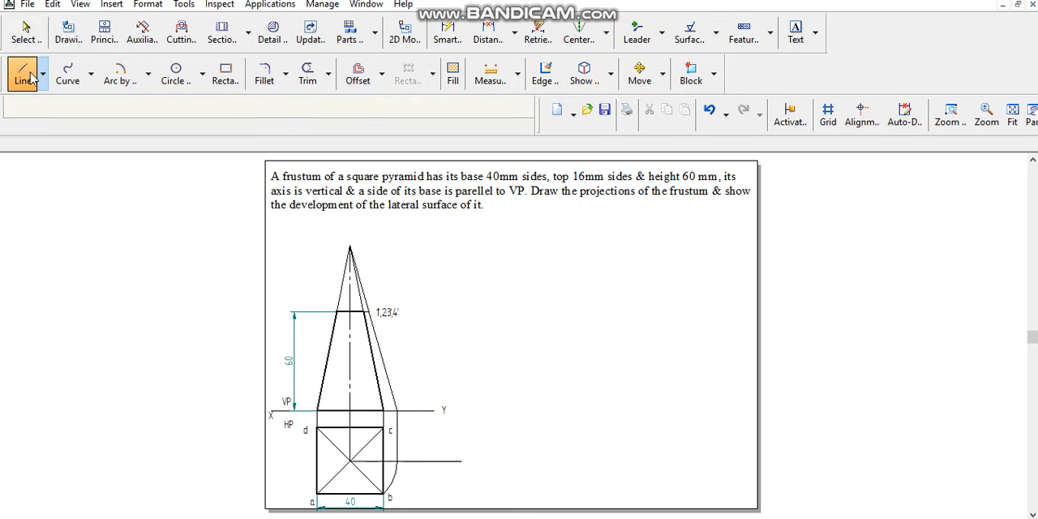
{"action": "left_click", "coordinate": [126, 109]}
{"action": "left_click", "coordinate": [148, 107]}
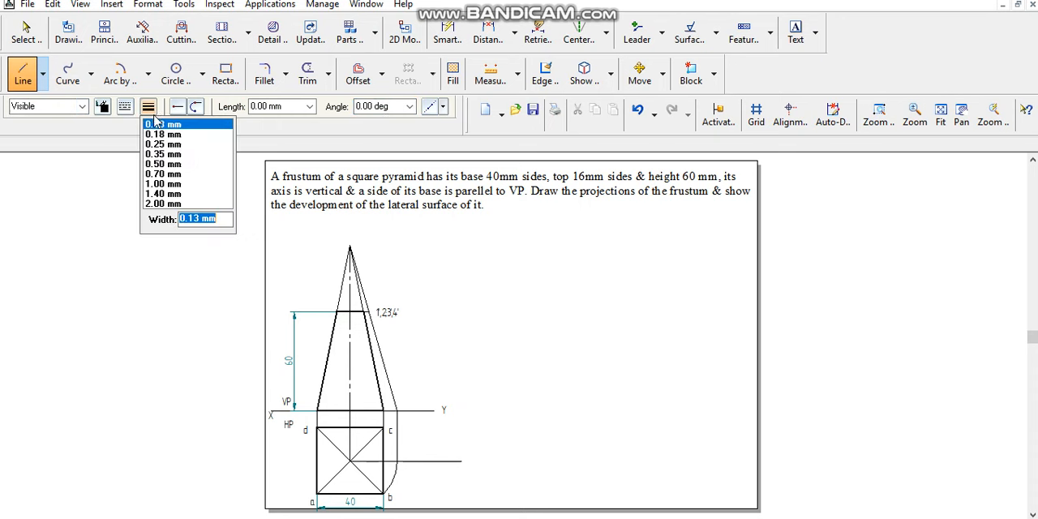
{"action": "left_click", "coordinate": [163, 134]}
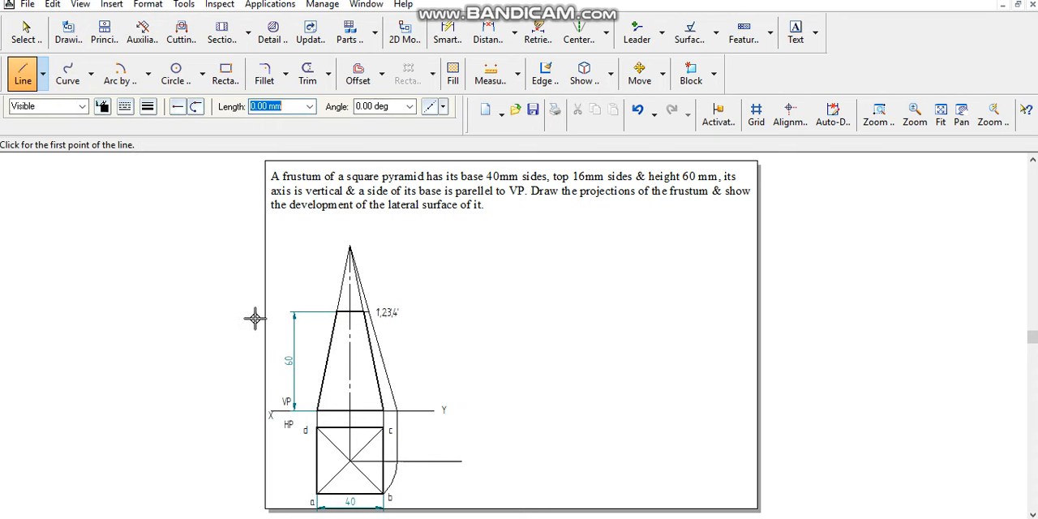
{"action": "left_click", "coordinate": [336, 312]}
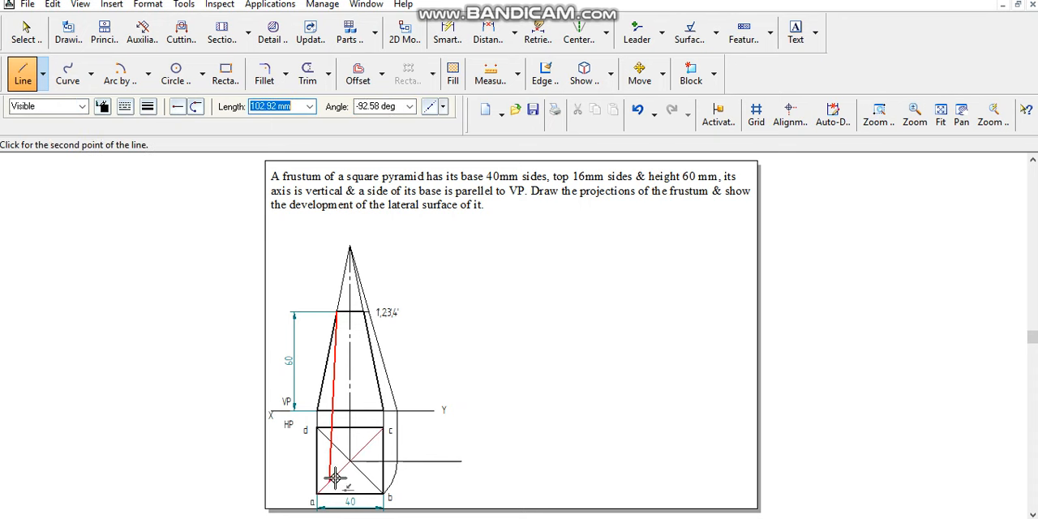
{"action": "key", "text": "Escape"}
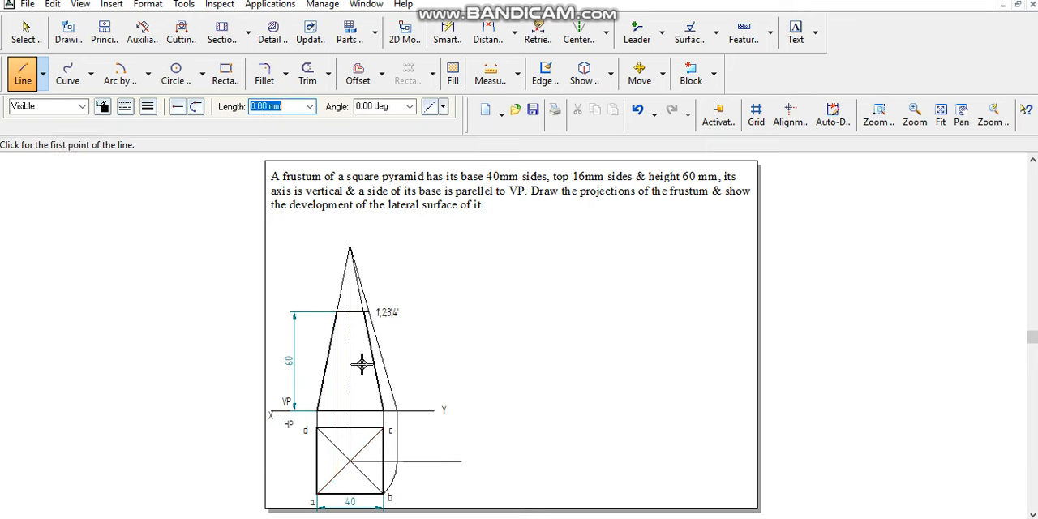
{"action": "left_click", "coordinate": [362, 312]}
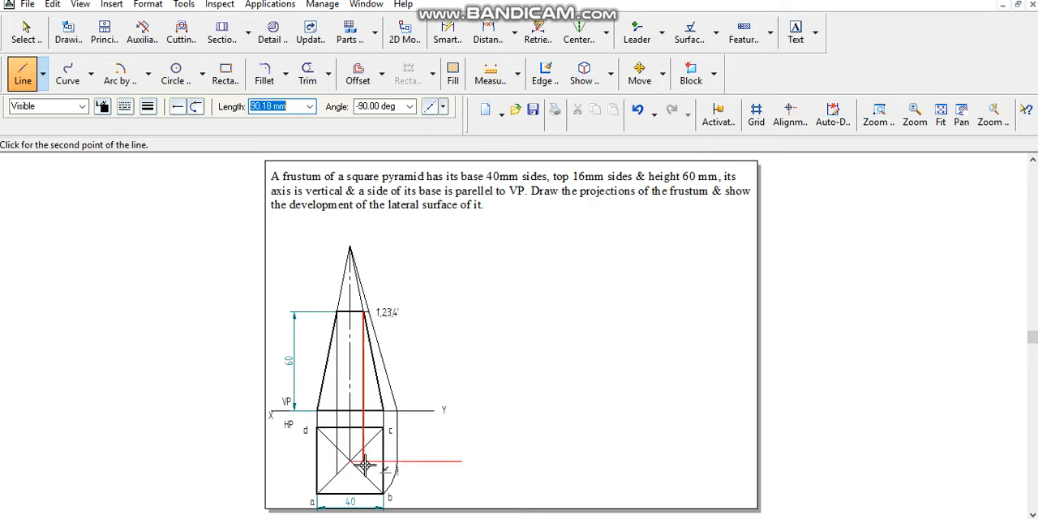
- Draw the frustum's top face as a thick inner square in the top view, with its corners on the diagonals
{"action": "left_click", "coordinate": [148, 106]}
{"action": "left_click", "coordinate": [160, 167]}
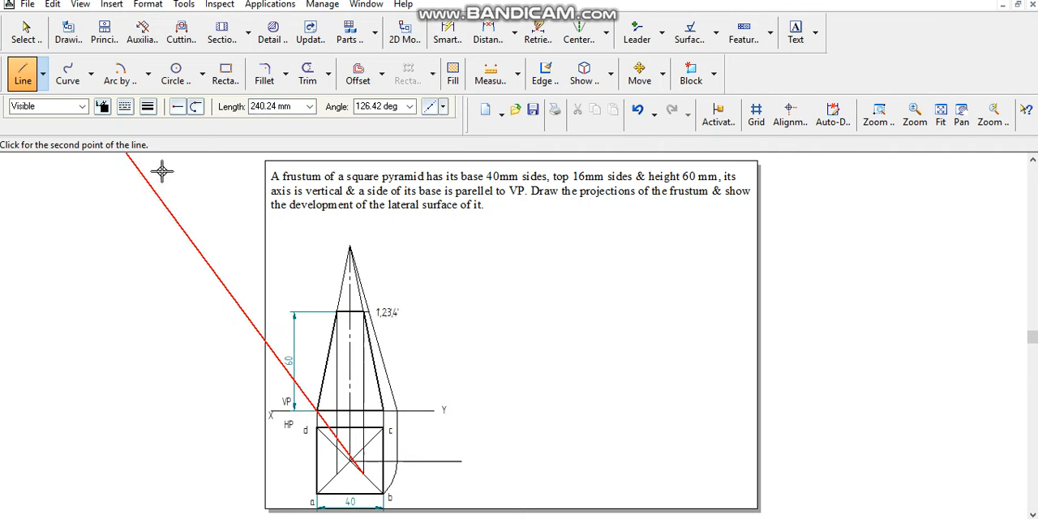
{"action": "left_click", "coordinate": [338, 474]}
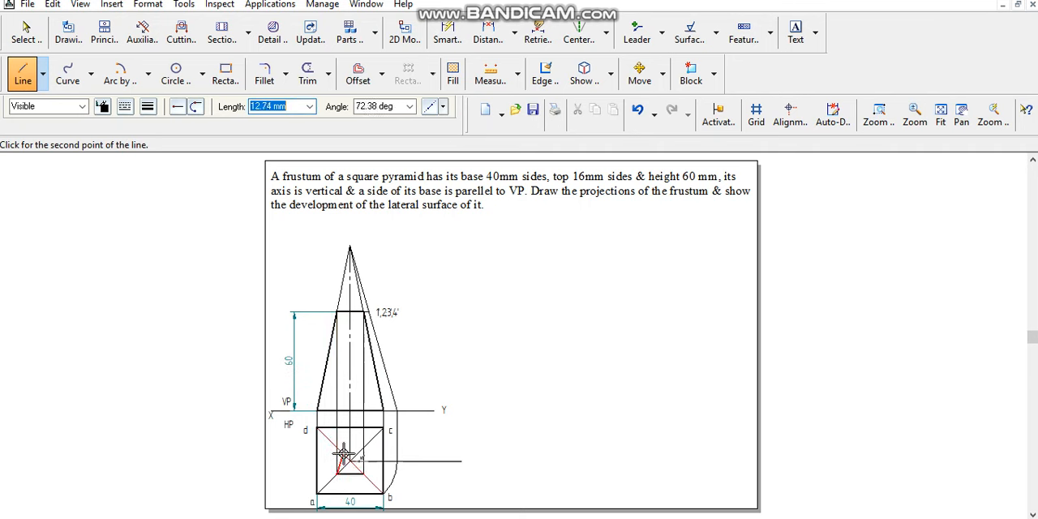
{"action": "left_click", "coordinate": [337, 448]}
{"action": "left_click", "coordinate": [364, 448]}
{"action": "left_click", "coordinate": [363, 473]}
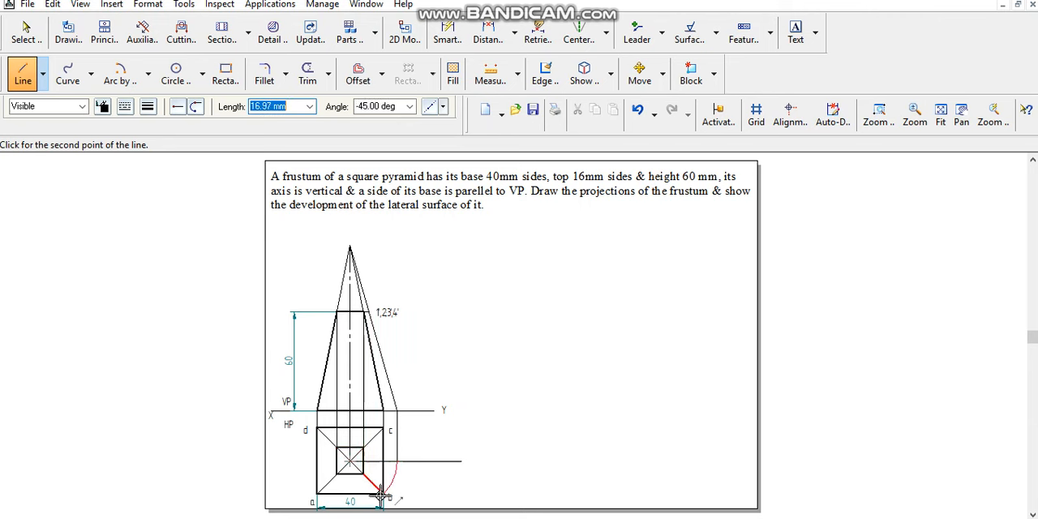
- Draw the four slant edges in the top view as thick lines joining the inner square's corners to corners a, b, c and d
{"action": "left_click", "coordinate": [382, 494]}
{"action": "right_click", "coordinate": [323, 494]}
{"action": "left_click", "coordinate": [318, 493]}
{"action": "left_click", "coordinate": [337, 474]}
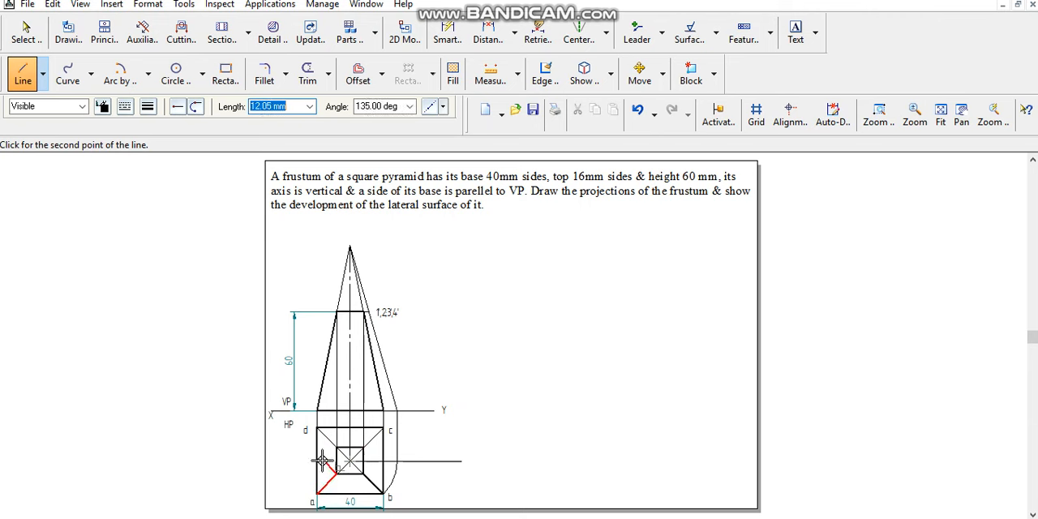
{"action": "right_click", "coordinate": [330, 447]}
{"action": "left_click", "coordinate": [336, 447]}
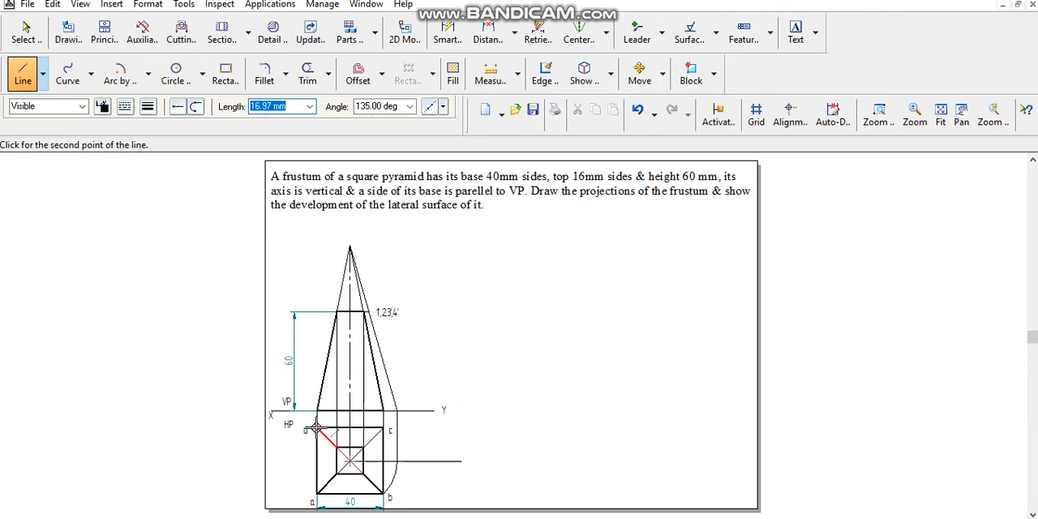
{"action": "left_click", "coordinate": [317, 428]}
{"action": "right_click", "coordinate": [324, 430]}
{"action": "left_click", "coordinate": [363, 448]}
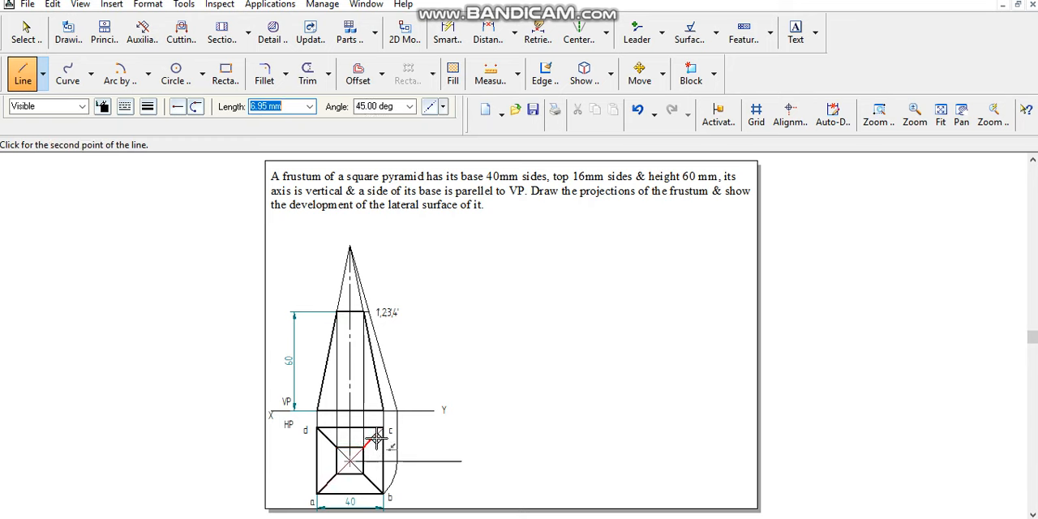
{"action": "left_click", "coordinate": [383, 428]}
{"action": "right_click", "coordinate": [306, 373]}
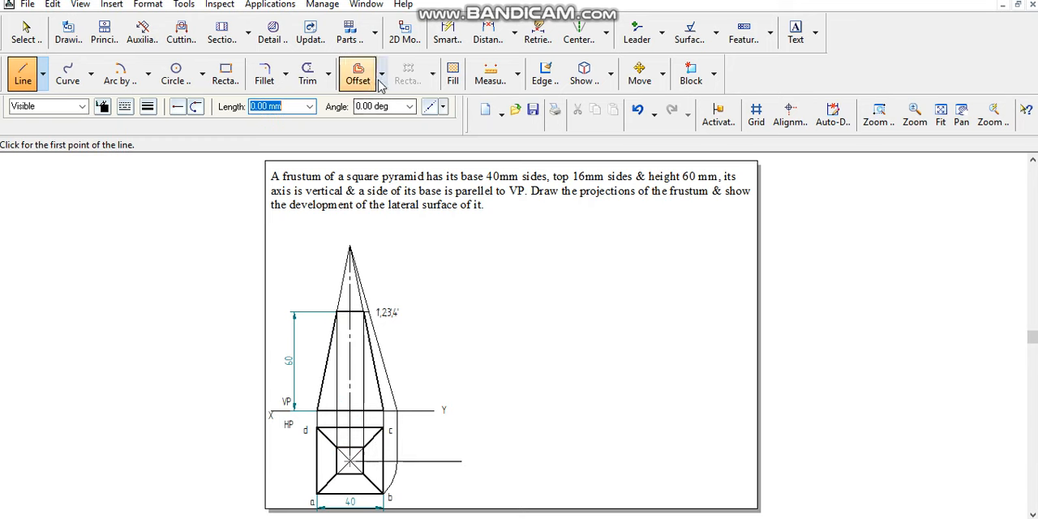
- Dimension the true length of the frustum's slant edge along the true-length line, from the XY line to the extended top edge
{"action": "left_click", "coordinate": [485, 36]}
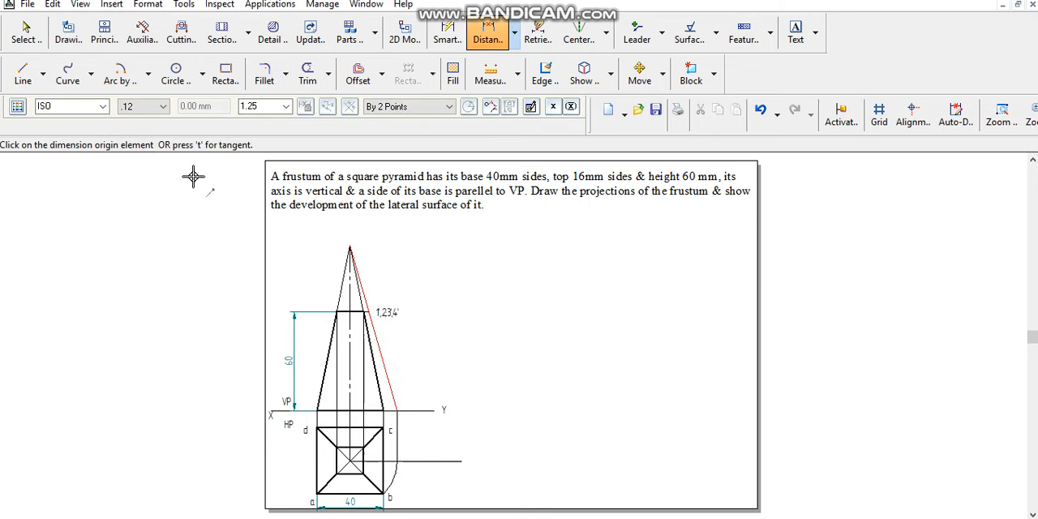
{"action": "left_click", "coordinate": [390, 411]}
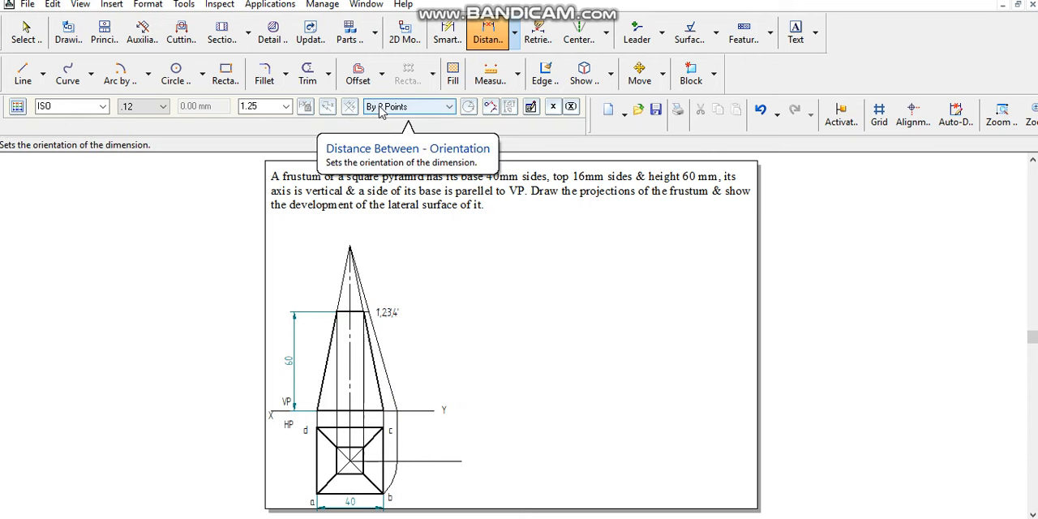
{"action": "left_click", "coordinate": [395, 410]}
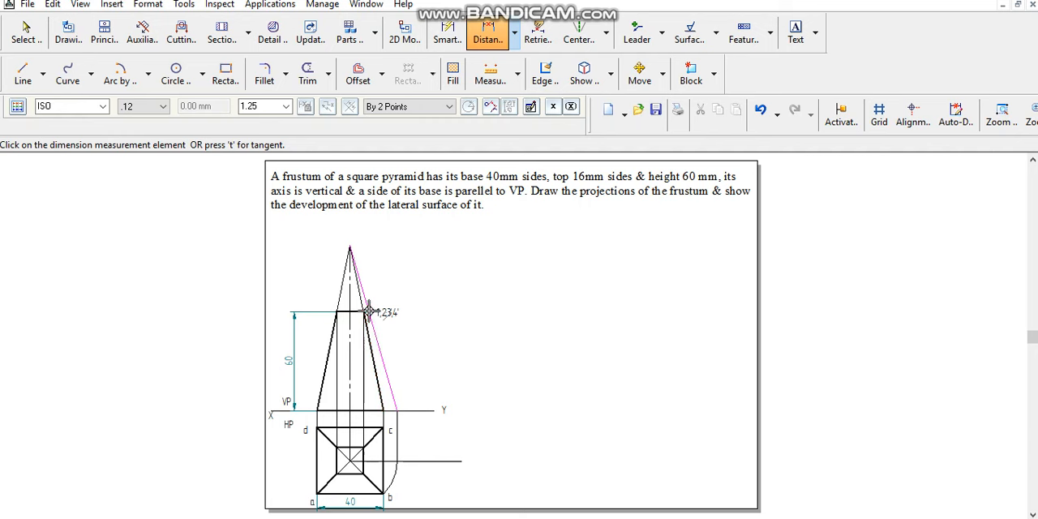
{"action": "left_click", "coordinate": [370, 311]}
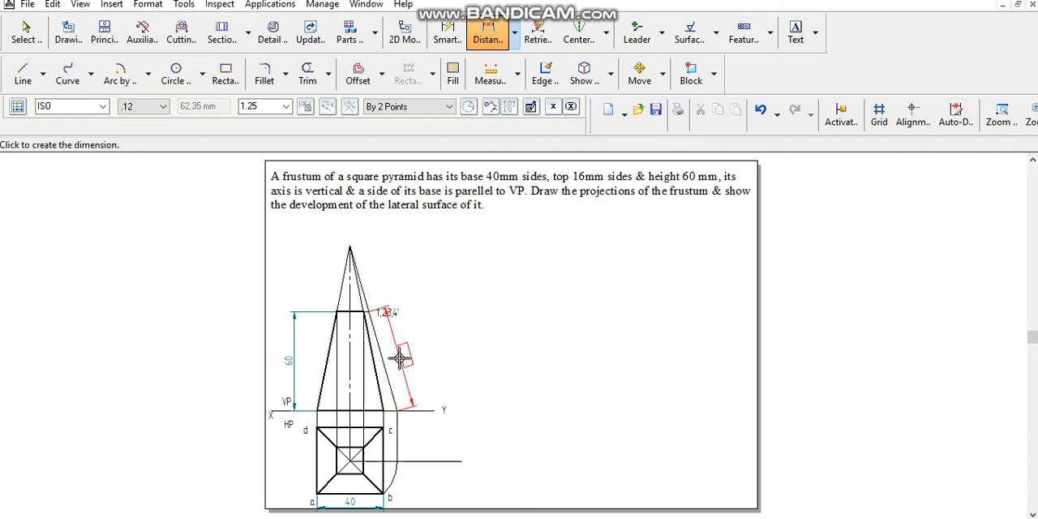
{"action": "left_click", "coordinate": [400, 357]}
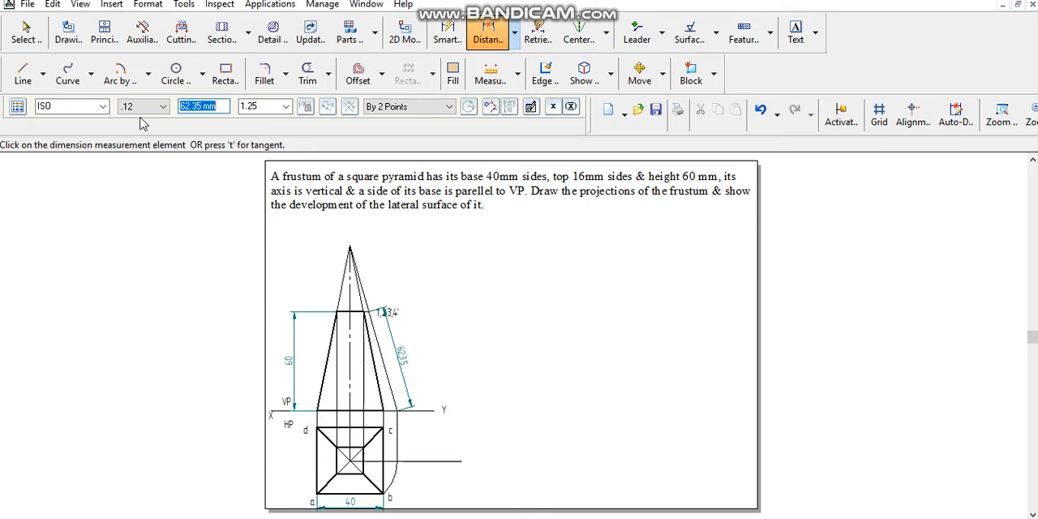
- Dimension the full true-length line from the apex to the XY line, outside the existing slant dimension
{"action": "left_click", "coordinate": [26, 36]}
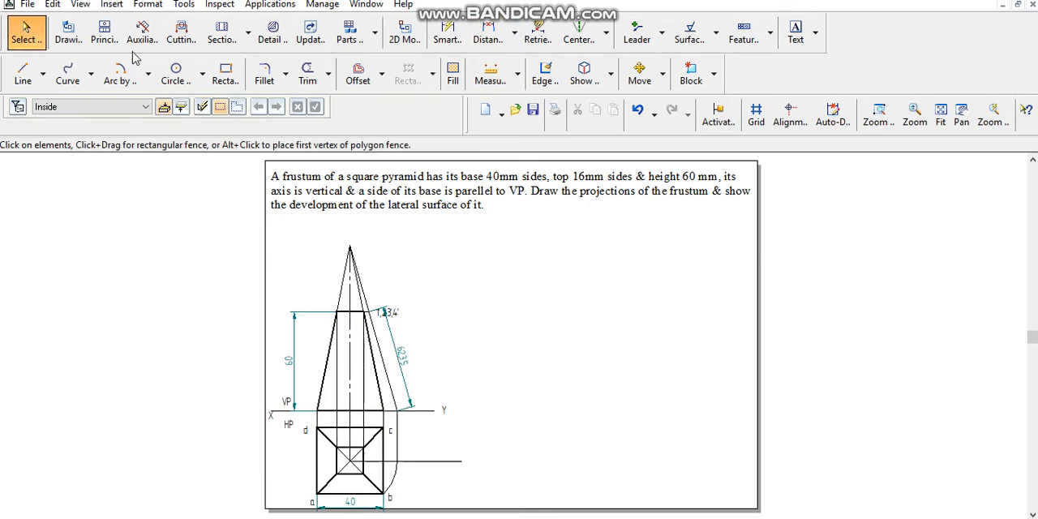
{"action": "left_click", "coordinate": [444, 36]}
{"action": "left_click", "coordinate": [370, 282]}
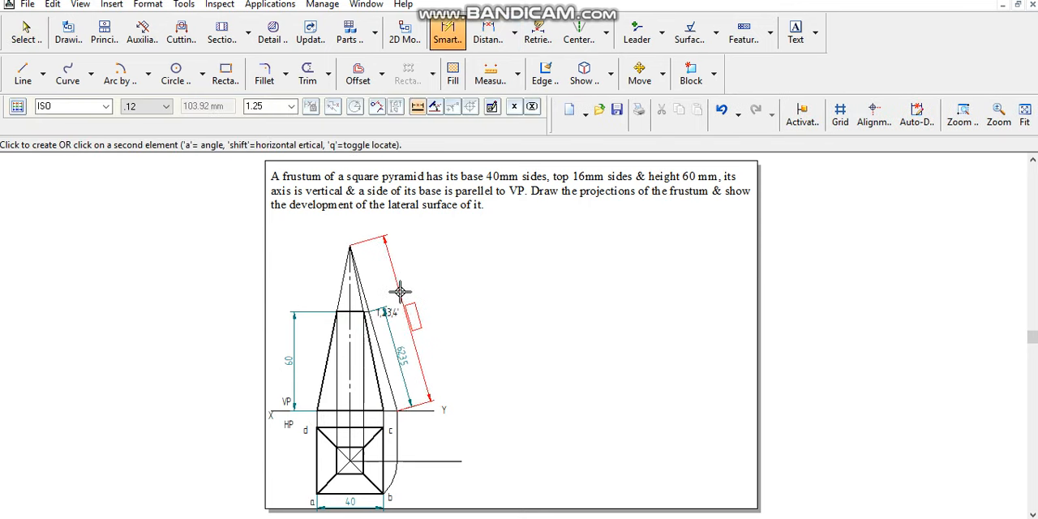
{"action": "left_click", "coordinate": [397, 289]}
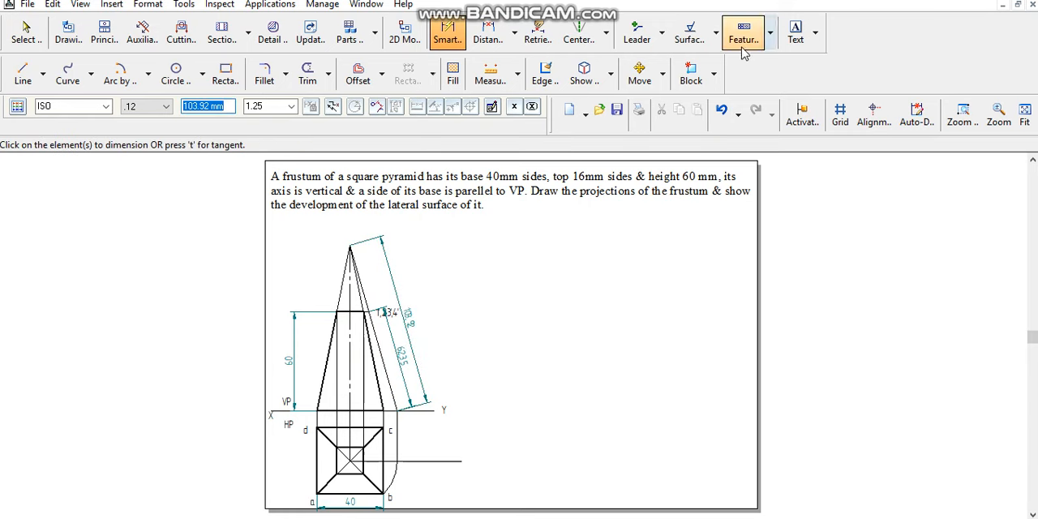
- Draw the development's base arc with radius 103.92 mm and a sweep of about 122 degrees, centred in the blank area beside the projections
{"action": "left_click", "coordinate": [118, 73]}
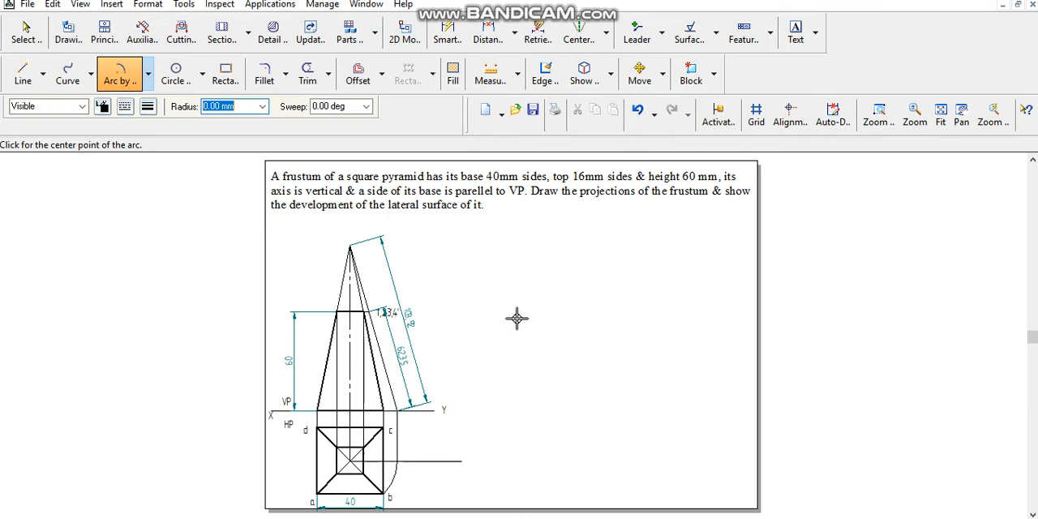
{"action": "left_click", "coordinate": [590, 306]}
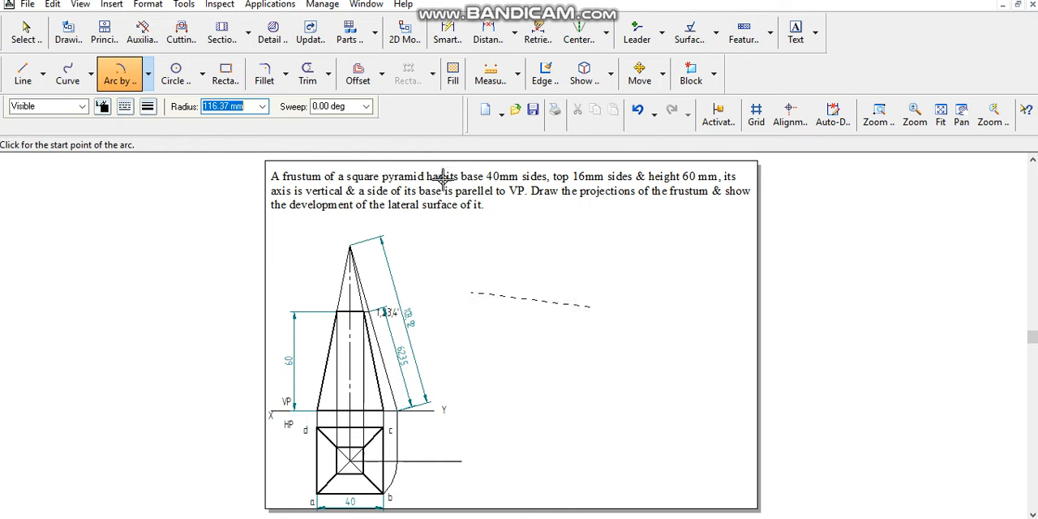
{"action": "left_click", "coordinate": [879, 117]}
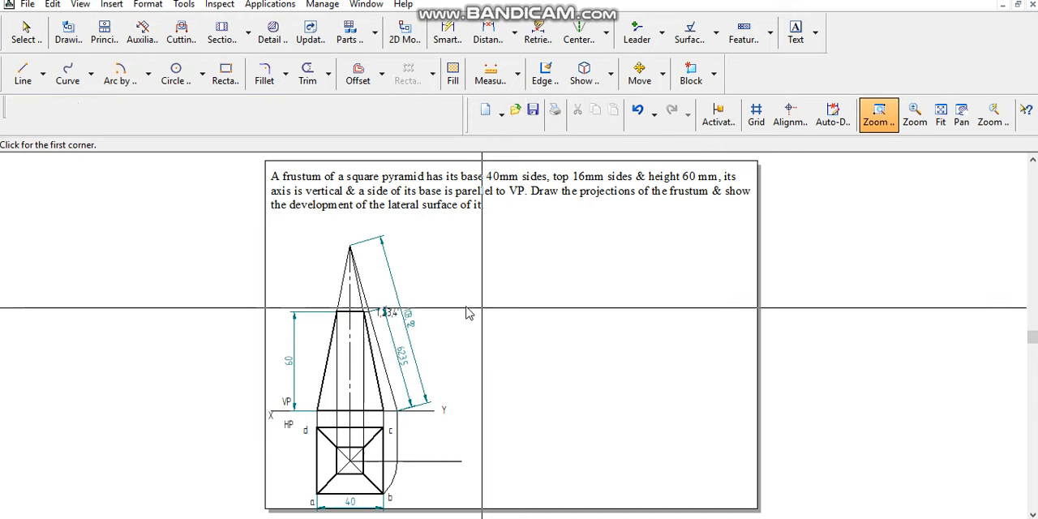
{"action": "left_click_drag", "start_coordinate": [387, 294], "coordinate": [467, 372]}
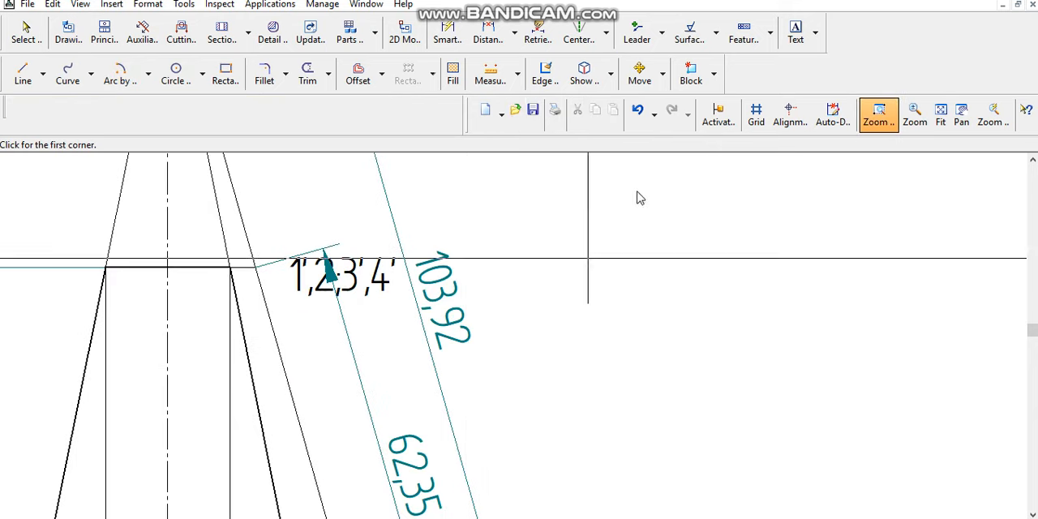
{"action": "left_click", "coordinate": [939, 113]}
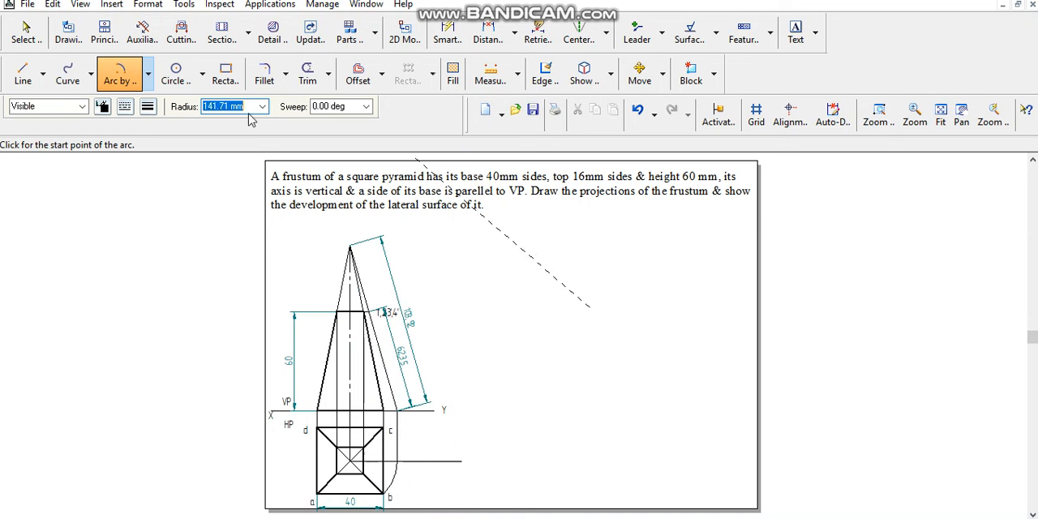
{"action": "type", "text": "103"}
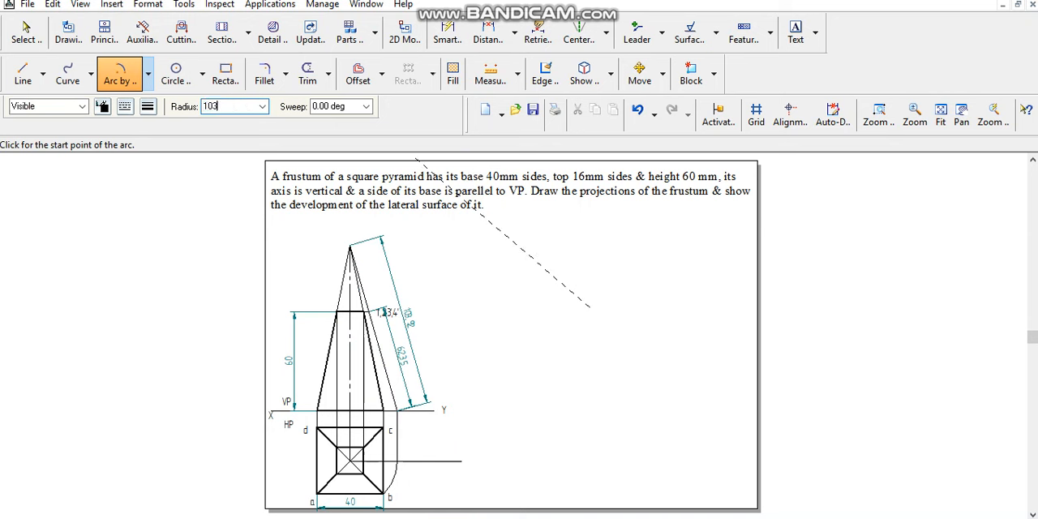
{"action": "type", "text": ".92"}
{"action": "key", "text": "Tab"}
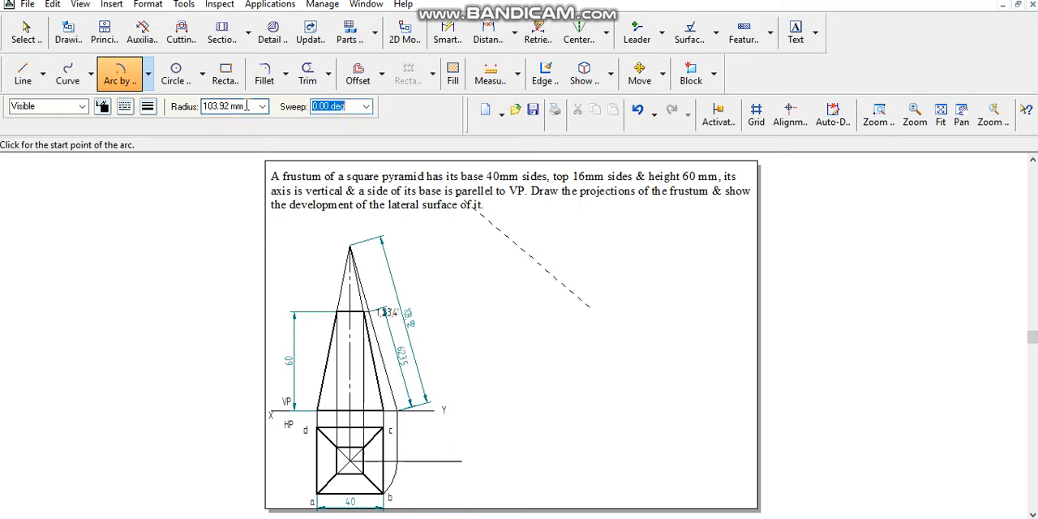
{"action": "left_click", "coordinate": [521, 364]}
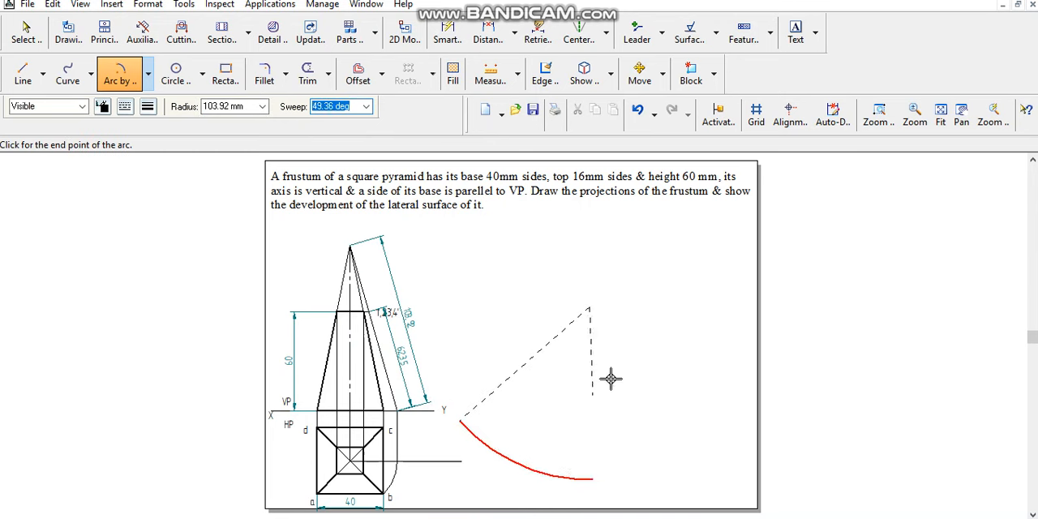
{"action": "left_click", "coordinate": [640, 323]}
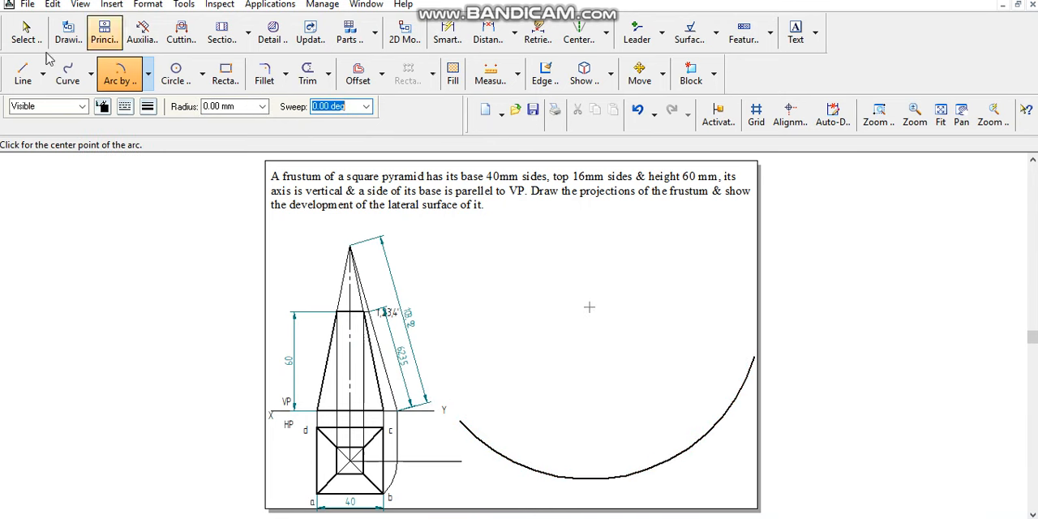
- Change the large 103.92 mm development arc to a thin line width
{"action": "left_click", "coordinate": [22, 74]}
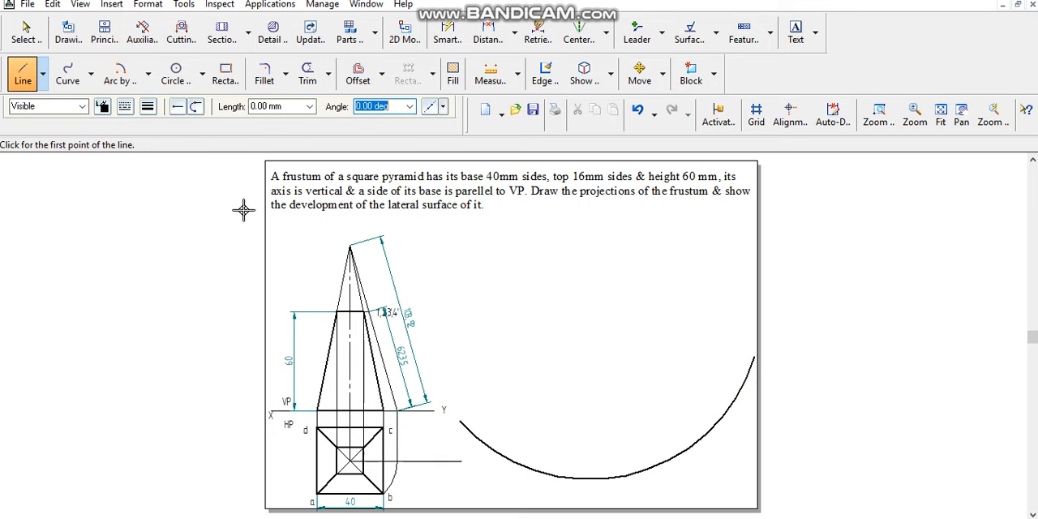
{"action": "left_click", "coordinate": [27, 37]}
{"action": "left_click", "coordinate": [479, 435]}
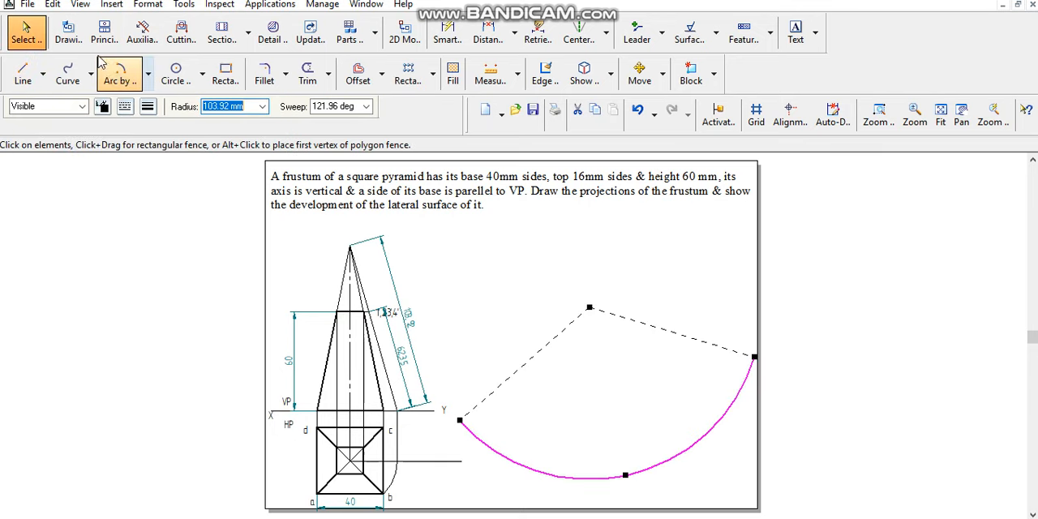
{"action": "left_click", "coordinate": [151, 112]}
{"action": "left_click", "coordinate": [161, 131]}
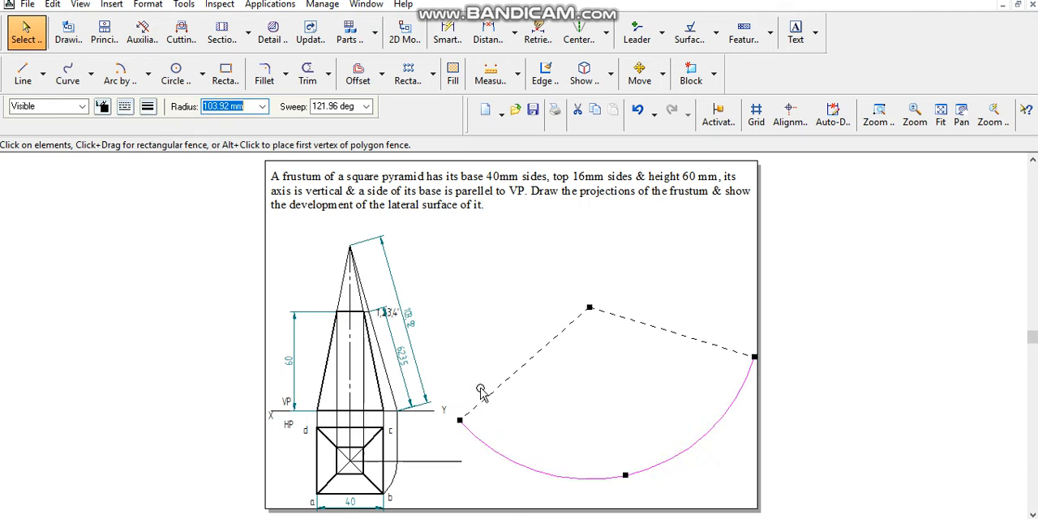
- Draw a thin line from the large arc's centre to its end nearest the projections and dimension its length
{"action": "left_click", "coordinate": [23, 68]}
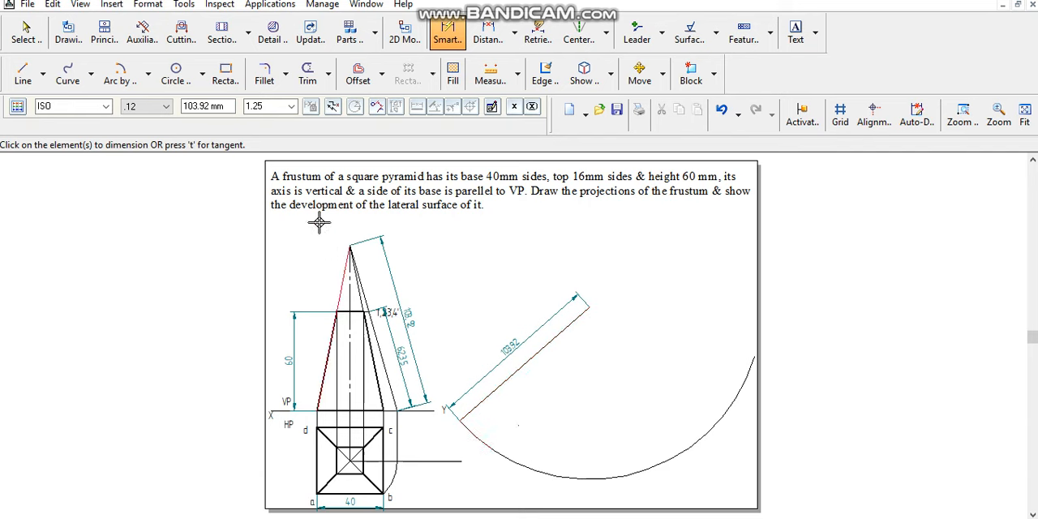
- Draw a thin continuous arc of 40 mm radius, centred on the radial line's end, short and crossing the large arc
{"action": "left_click", "coordinate": [131, 81]}
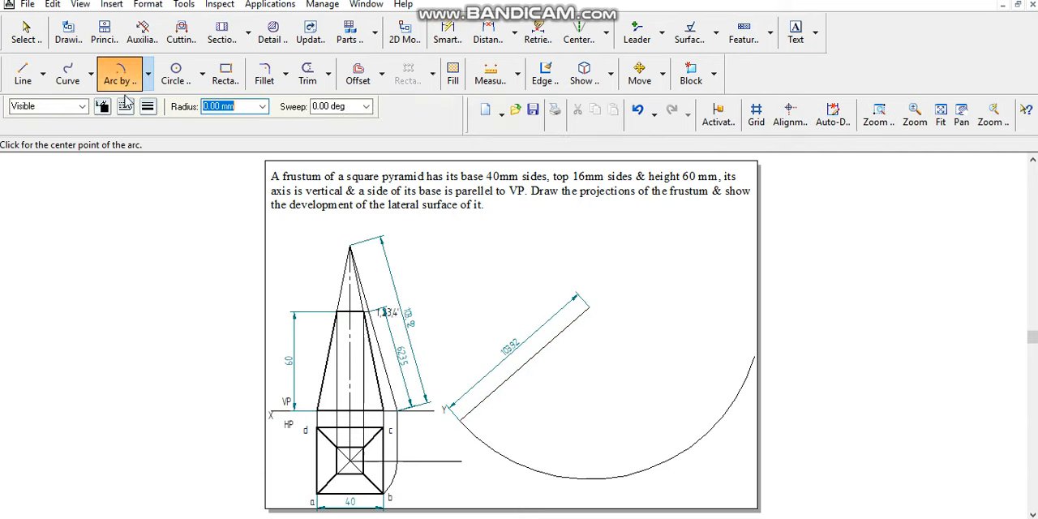
{"action": "left_click", "coordinate": [125, 109]}
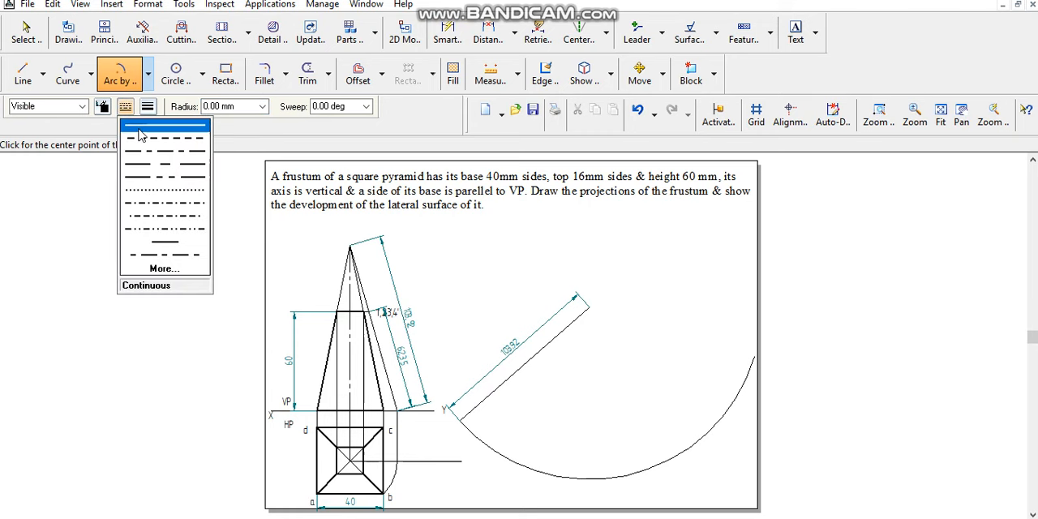
{"action": "left_click", "coordinate": [140, 129]}
{"action": "left_click", "coordinate": [147, 106]}
{"action": "left_click", "coordinate": [164, 132]}
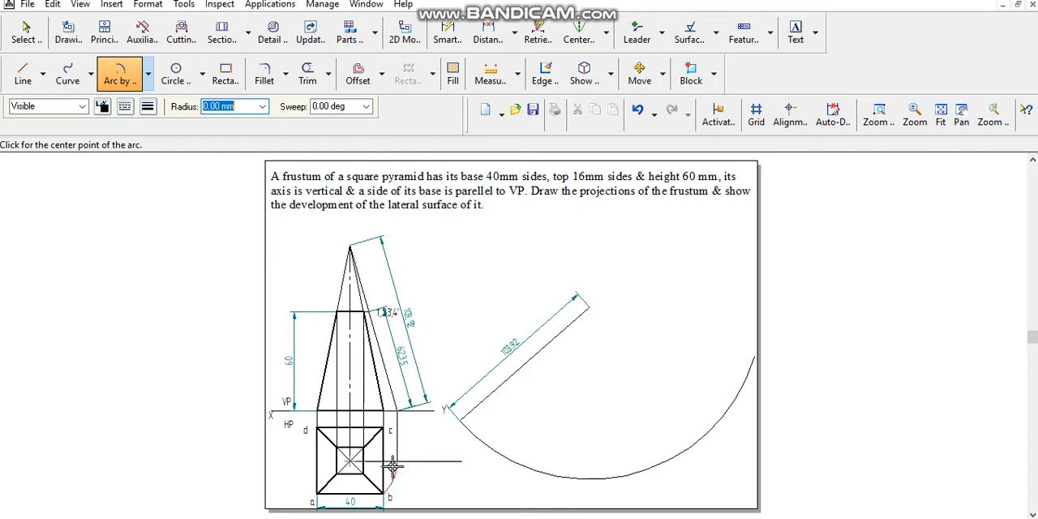
{"action": "left_click", "coordinate": [460, 420]}
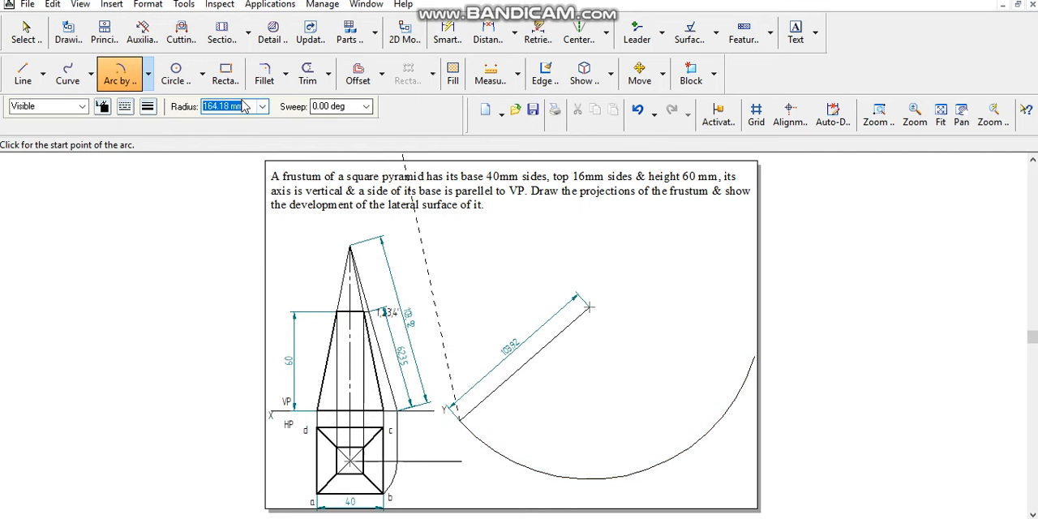
{"action": "type", "text": "40"}
{"action": "key", "text": "Tab"}
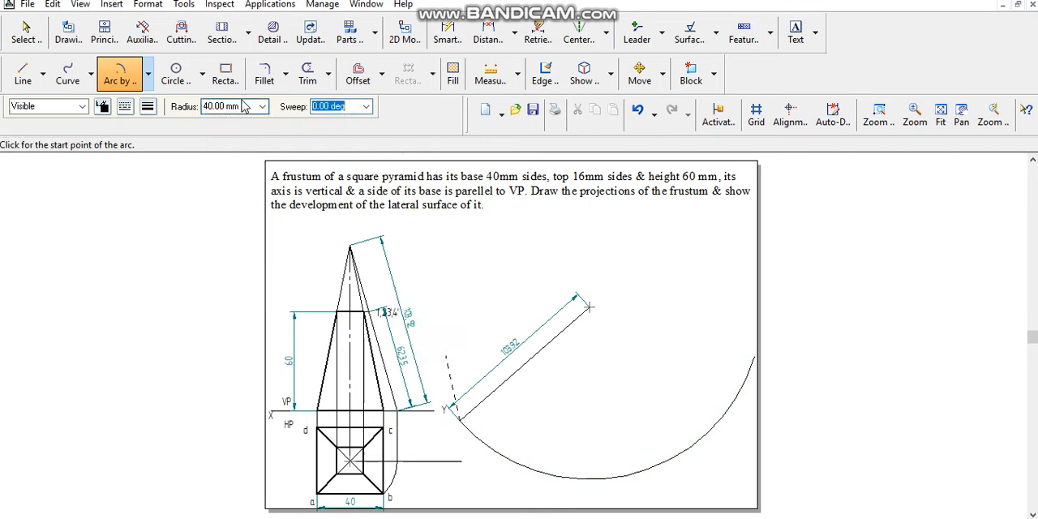
{"action": "left_click", "coordinate": [528, 486]}
{"action": "left_click", "coordinate": [538, 456]}
- Draw a straight line in the lateral surface development
{"action": "left_click", "coordinate": [23, 73]}
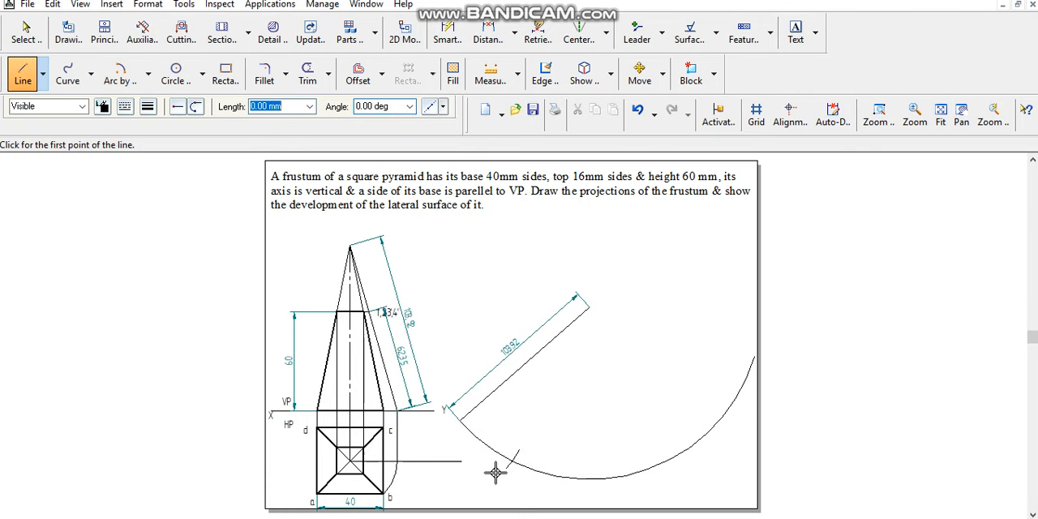